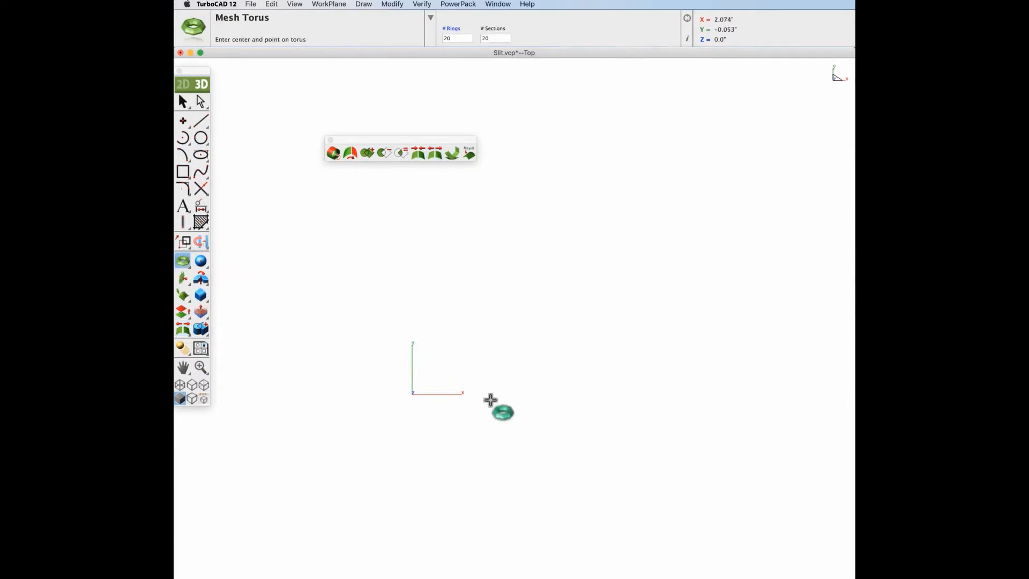
Step: Finish the mesh torus centered on the origin and place an X-station infinite plane at about X = 1.07 inches
left_click(486, 395)
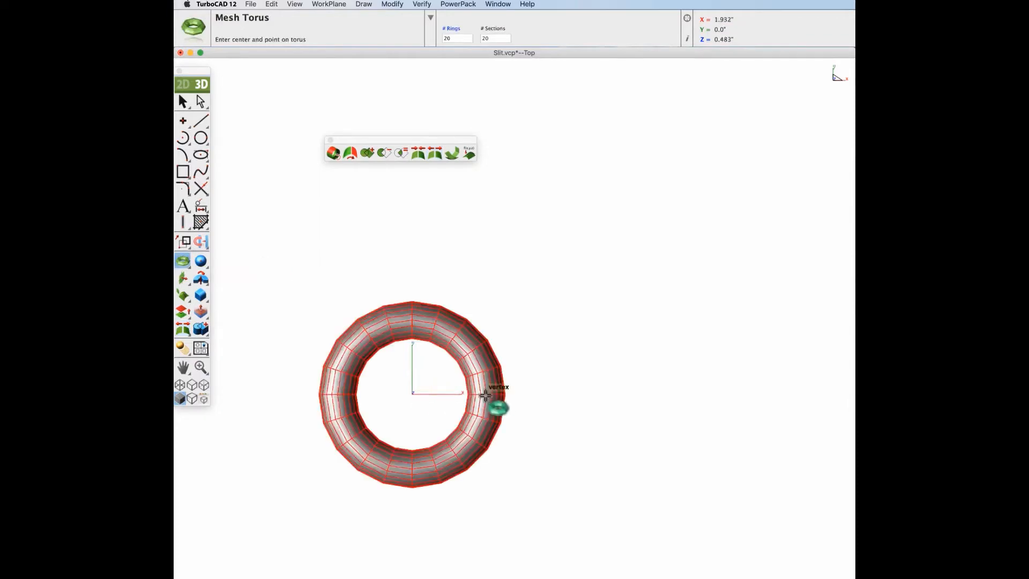
left_click(182, 278)
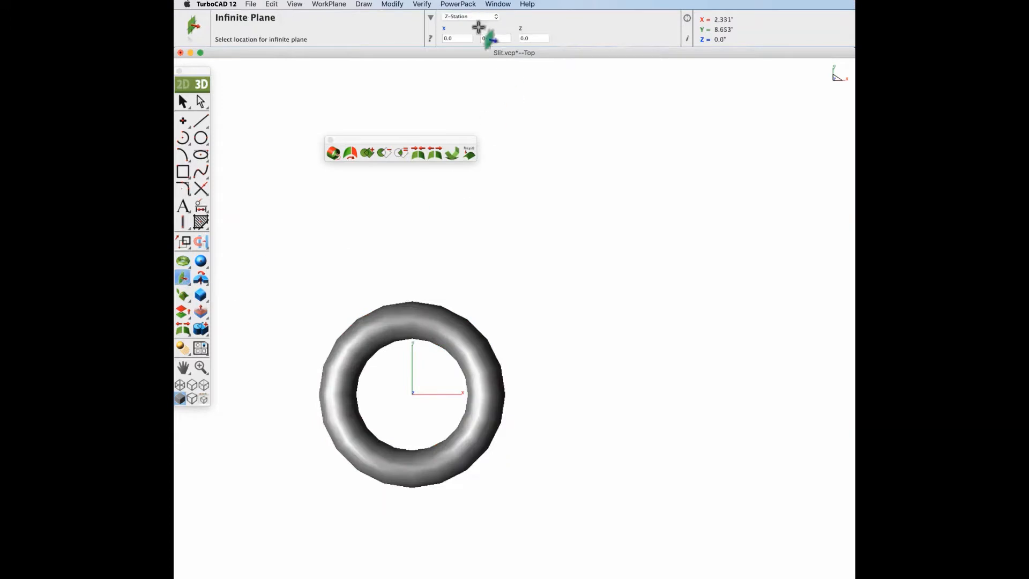
left_click(468, 17)
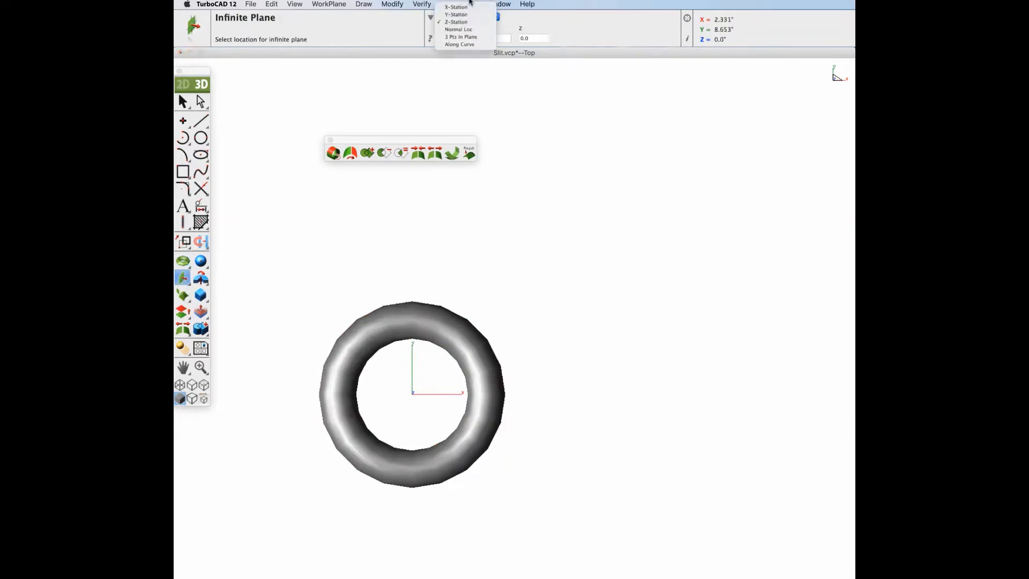
left_click(464, 7)
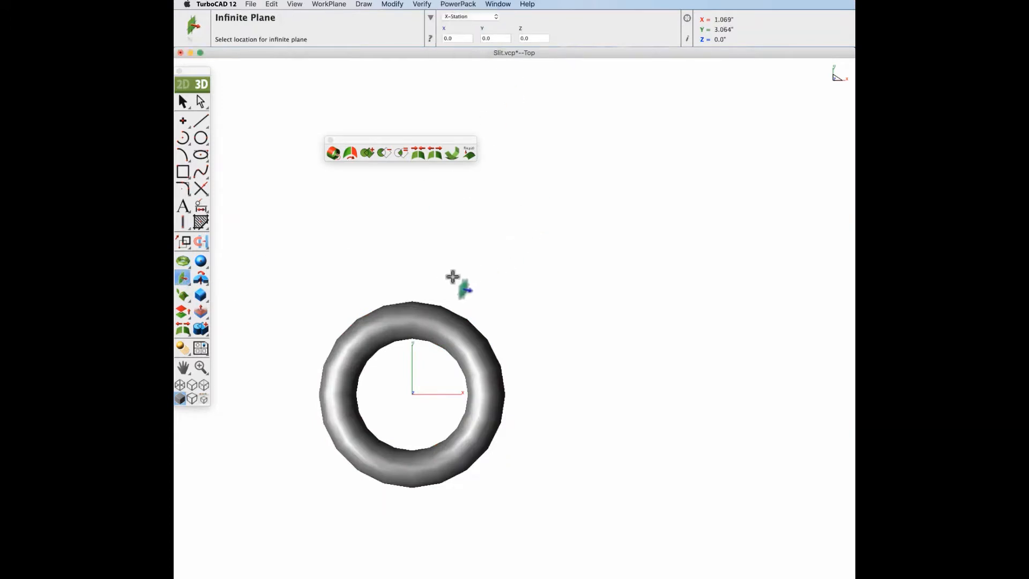
left_click(453, 276)
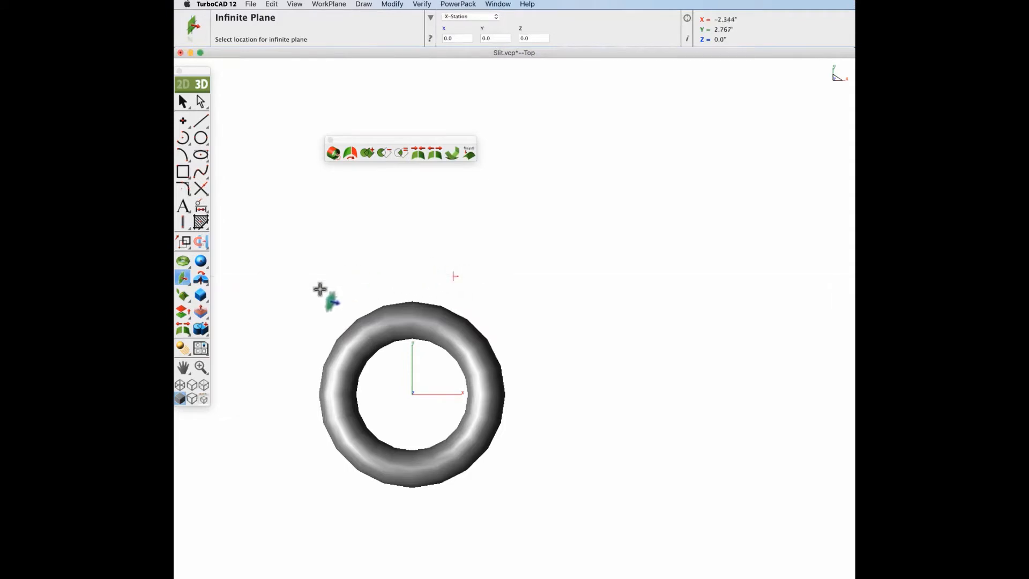
Step: Split the torus mesh with the X-station infinite plane
left_click(434, 154)
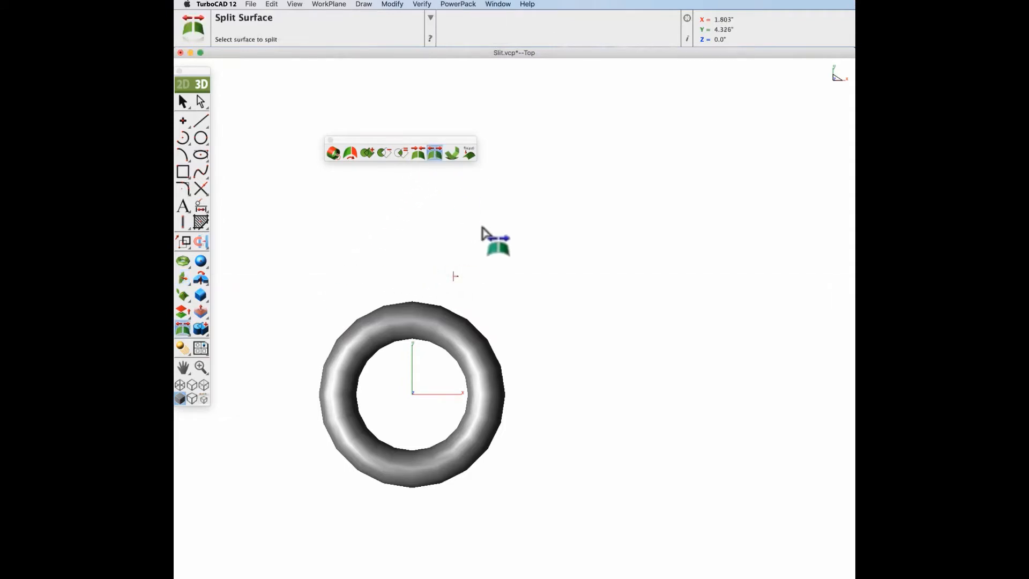
left_click(472, 334)
left_click(453, 273)
Step: Move the smaller cut piece of the torus along X away from the larger piece and show both in isometric view
left_click(181, 102)
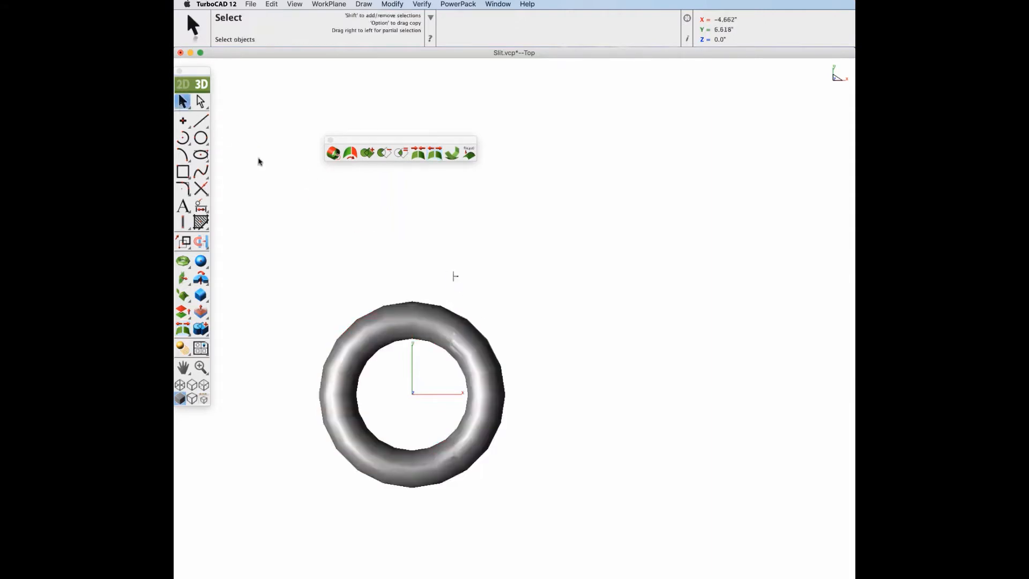
left_click(503, 389)
left_click_drag(574, 395, 672, 397)
left_click(644, 426)
key("super+i")
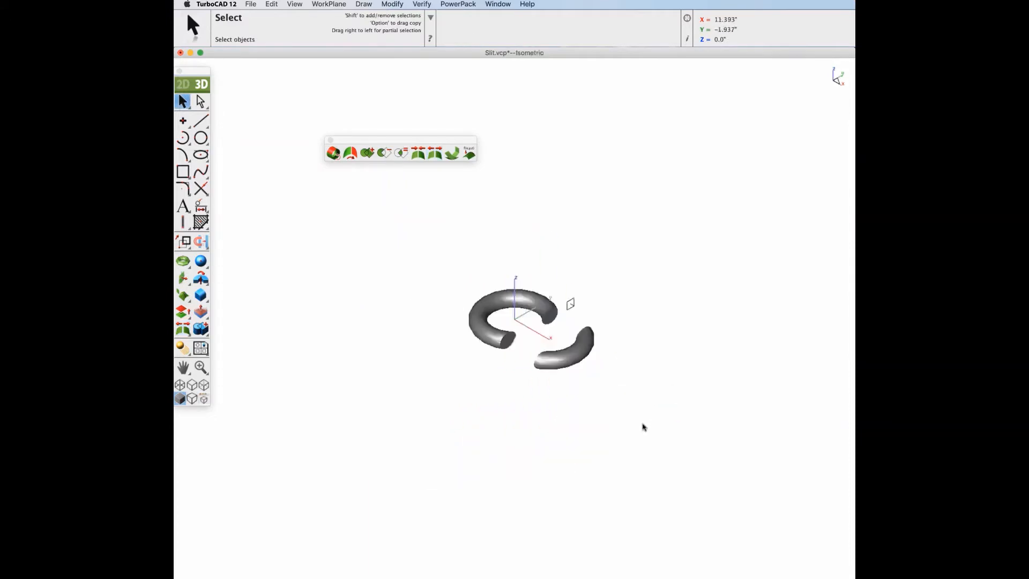
scroll(552, 315, "up", 5)
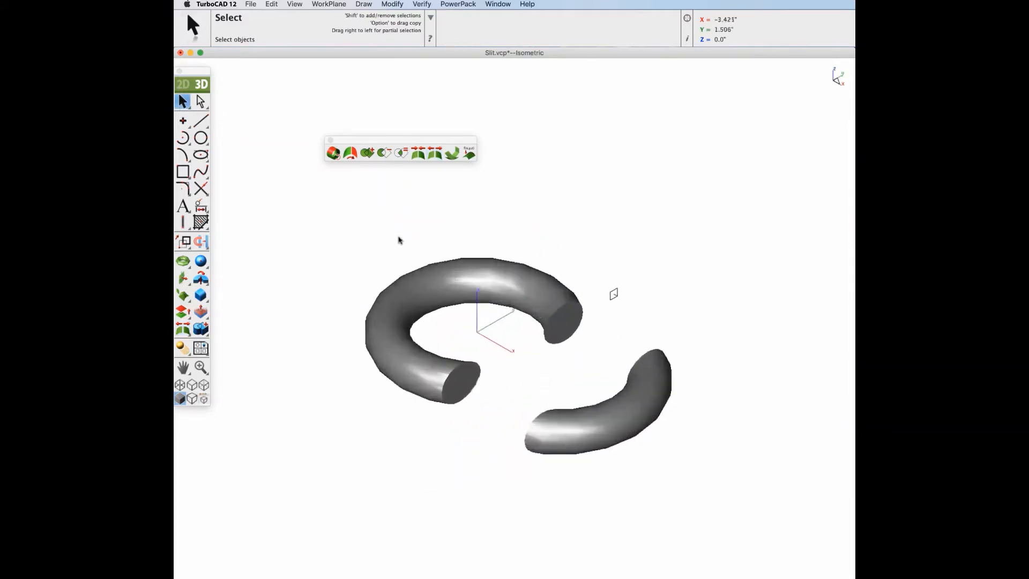
Step: Place a Z-station infinite plane at the outer vertex of the larger torus piece's cut end
left_click(183, 279)
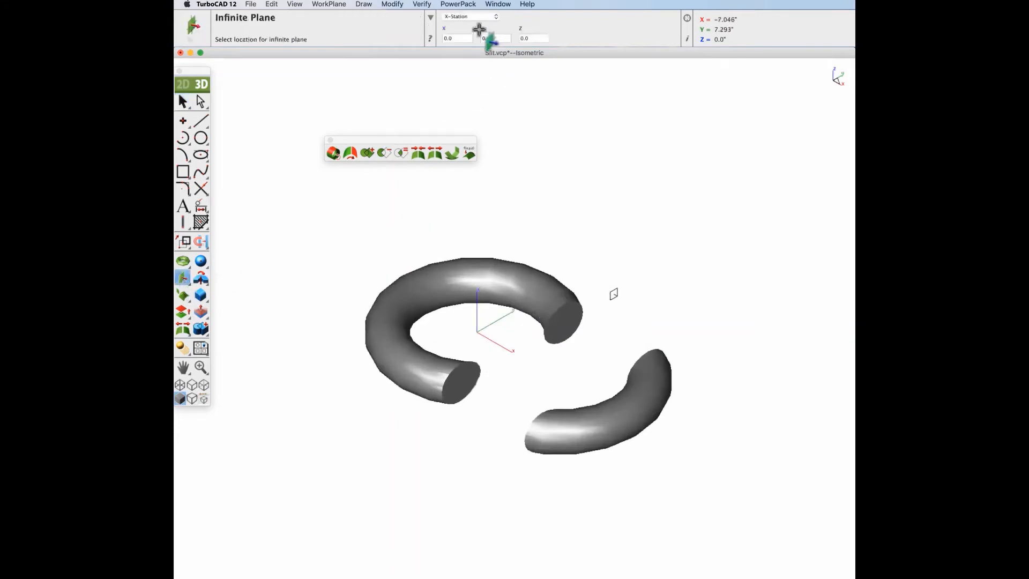
left_click(464, 16)
left_click(464, 31)
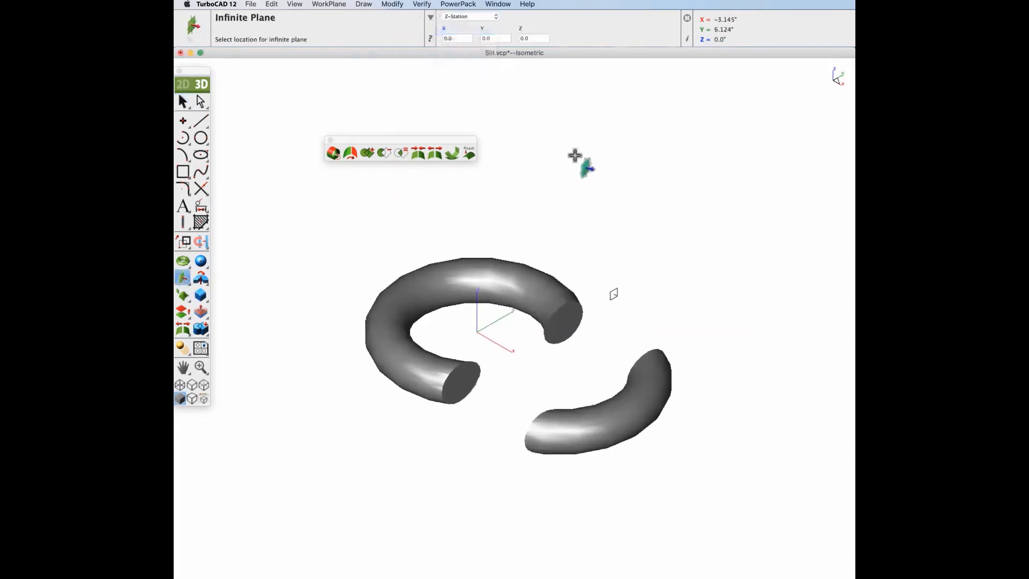
scroll(556, 220, "up", 2)
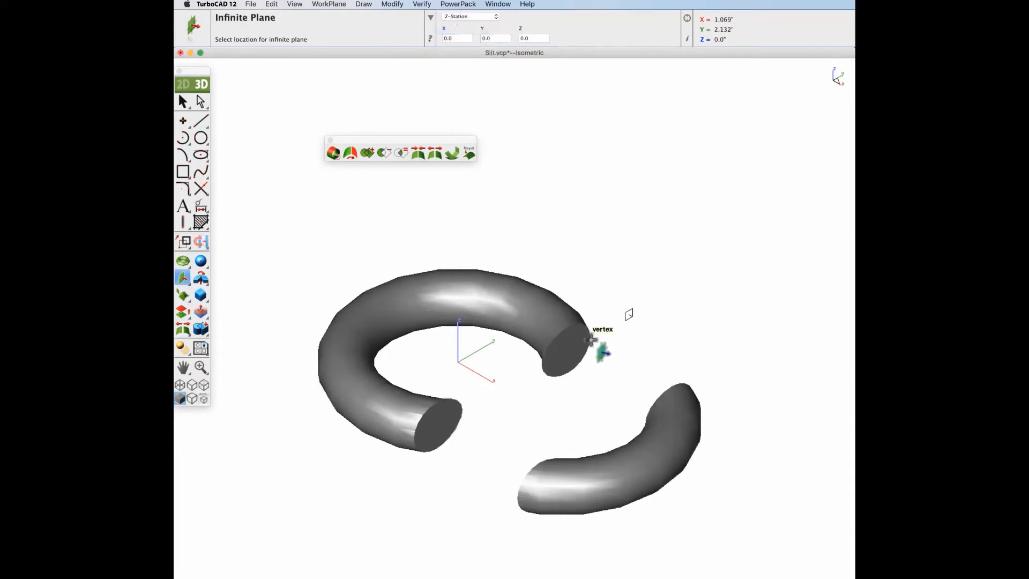
Step: Split the larger torus piece horizontally with the Z-station infinite plane
left_click(436, 153)
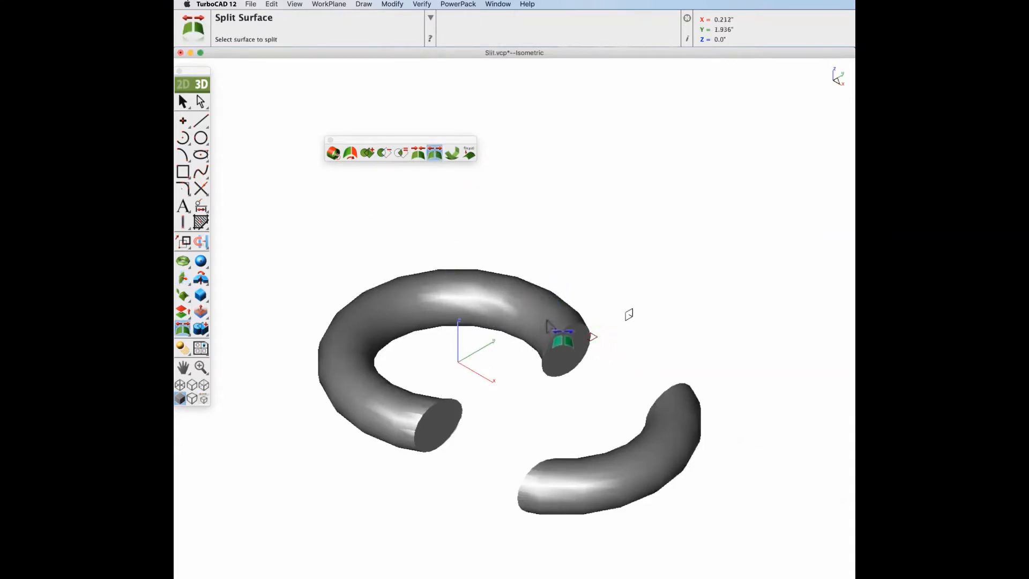
left_click(532, 320)
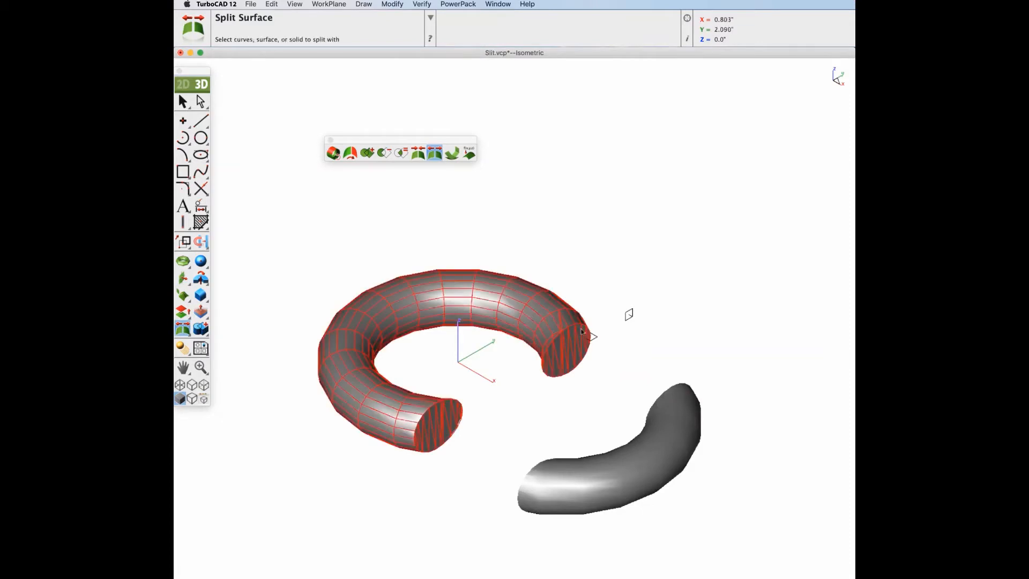
left_click(617, 355)
Step: Raise the upper half of the split torus piece along Z by about 1.15 inches and deselect it
left_click(183, 102)
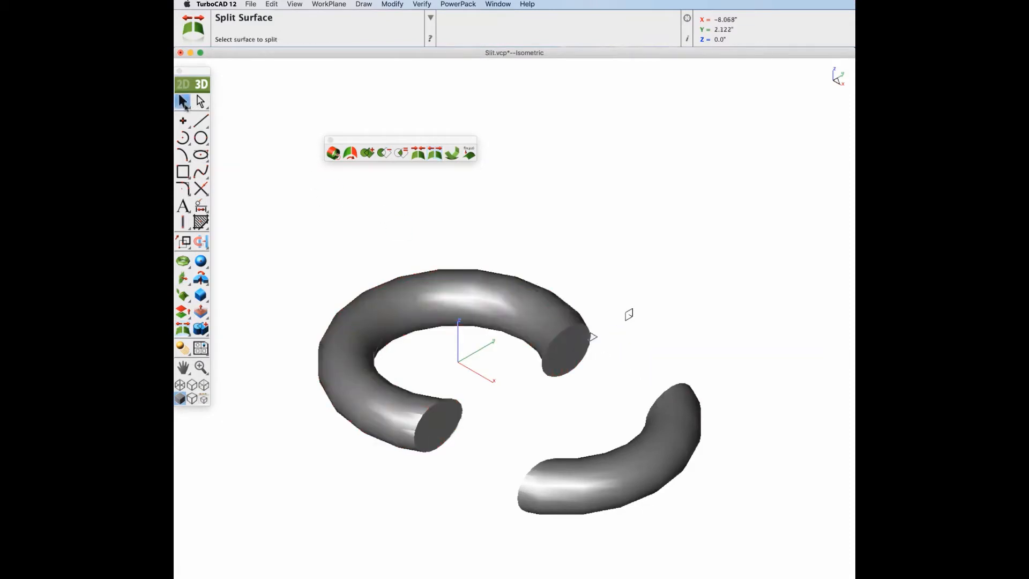
left_click(435, 293)
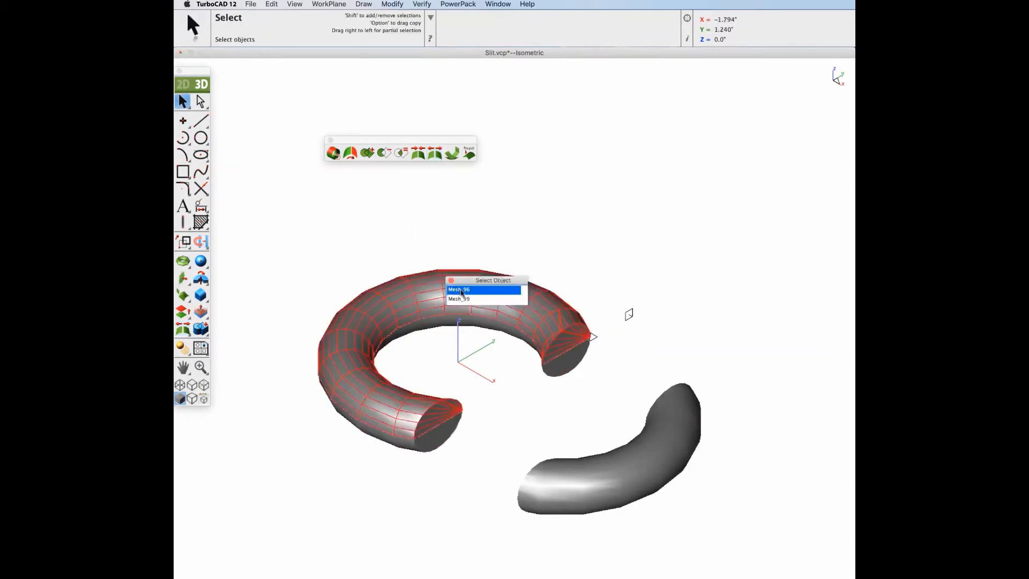
left_click(455, 293)
left_click_drag(431, 257, 434, 202)
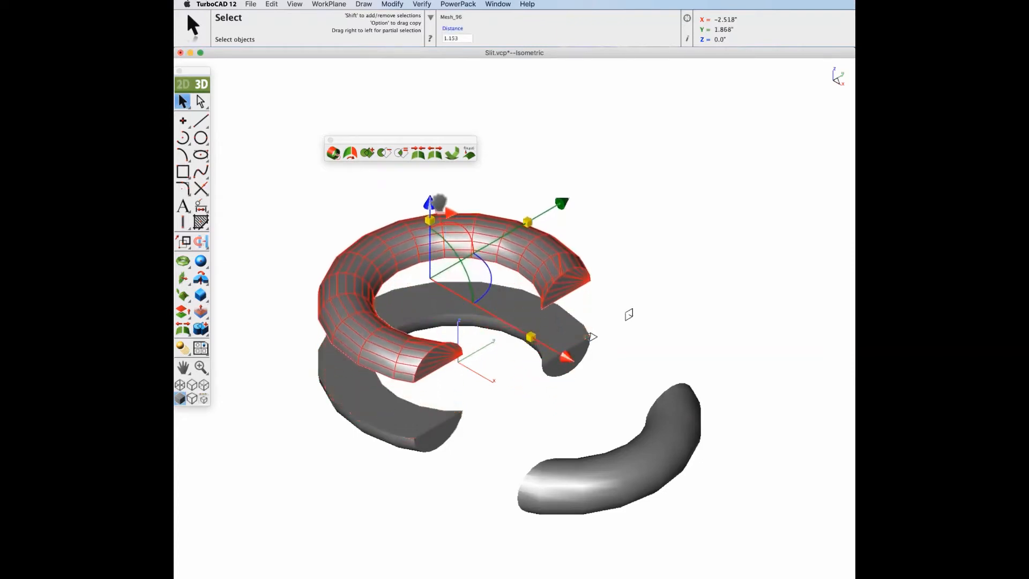
left_click(610, 225)
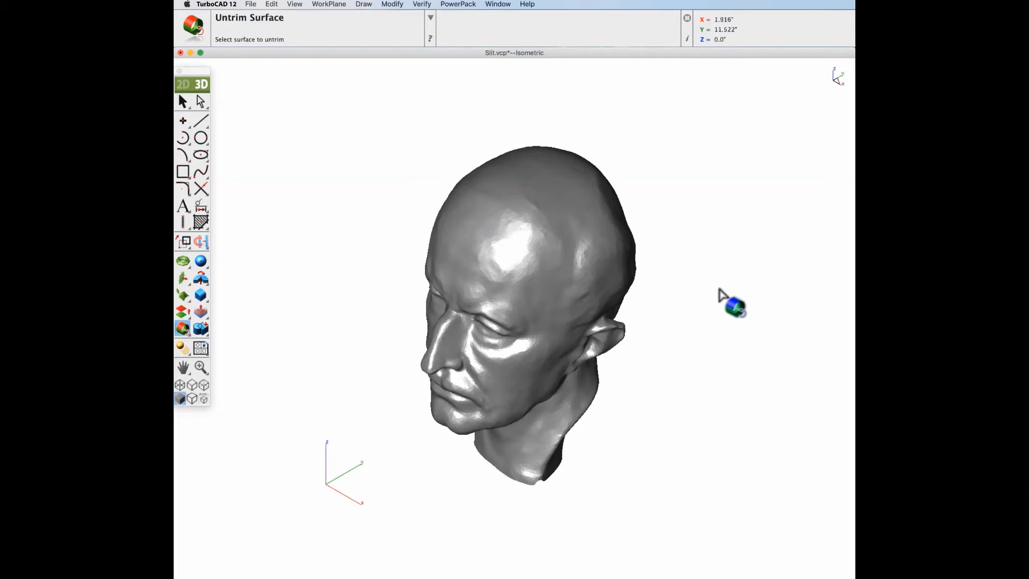
Step: Compare the head mesh with the MakerBot Replicator print volume using the 3D Print Tools, and hide the volume again
left_click(504, 2)
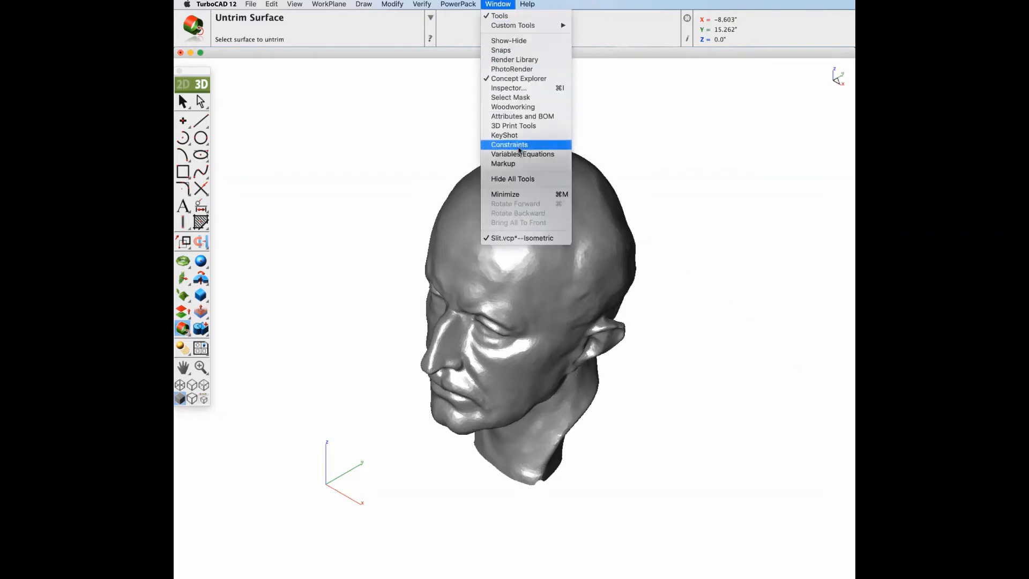
left_click(515, 127)
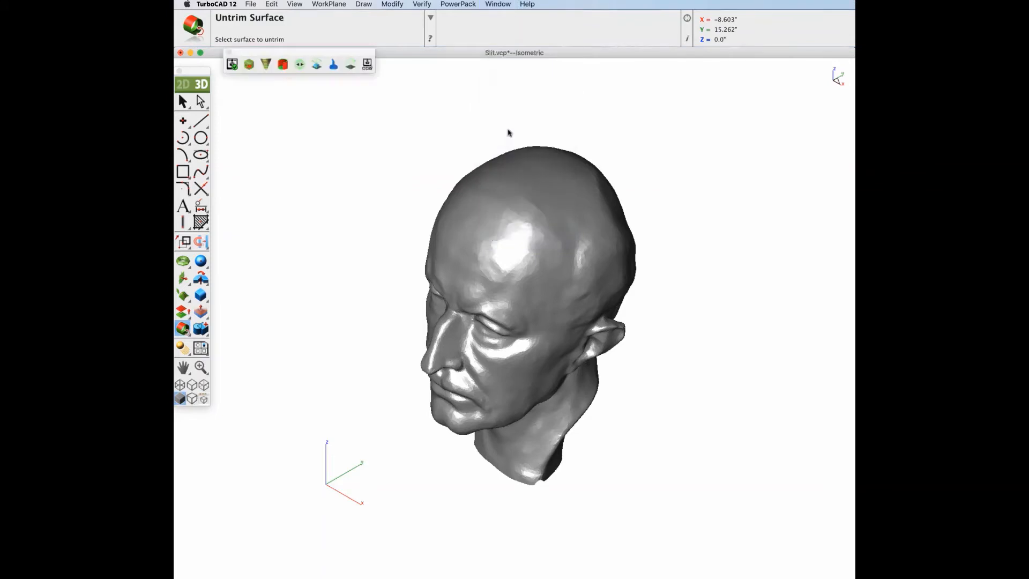
left_click(351, 64)
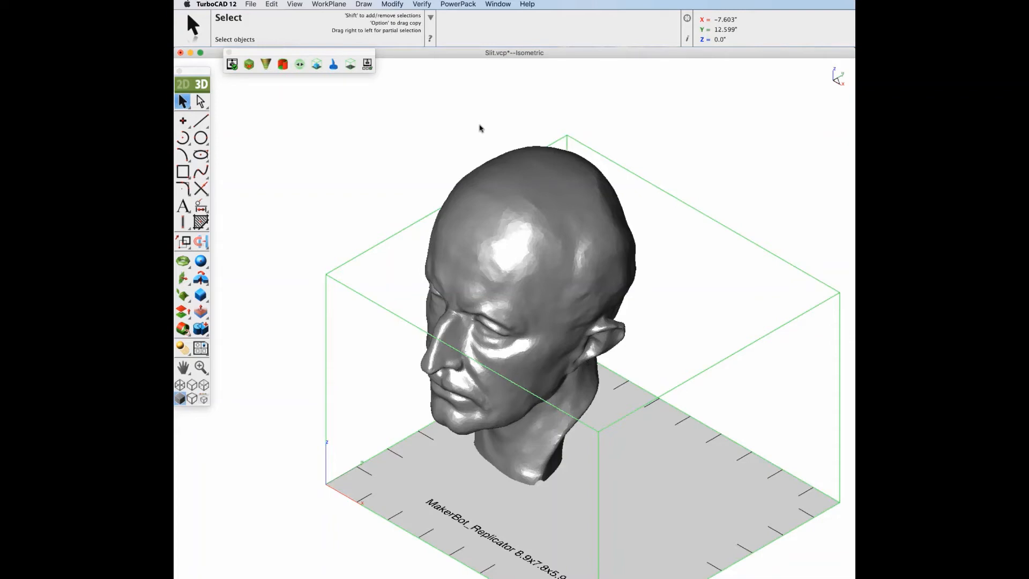
scroll(523, 279, "down", 3)
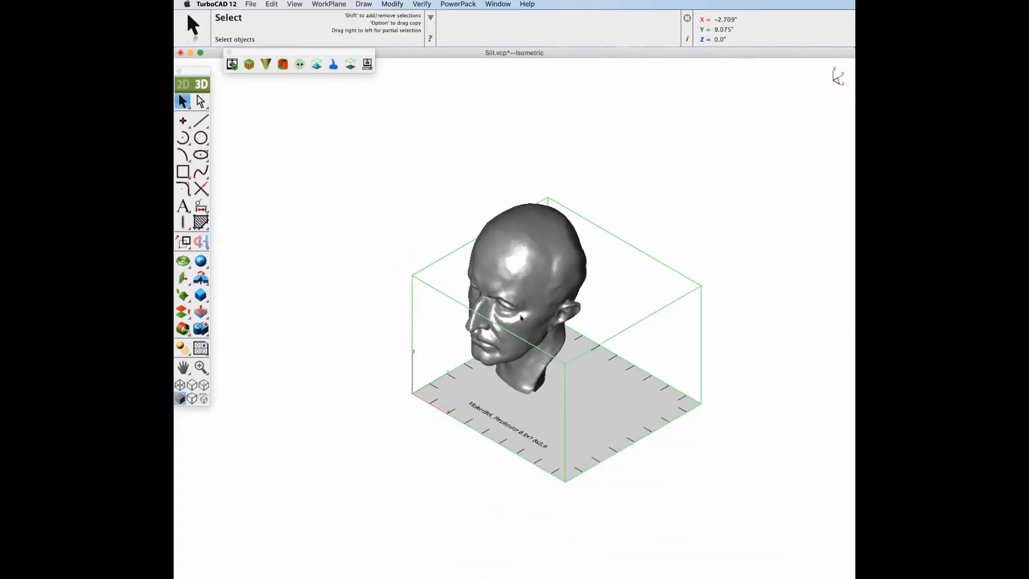
middle_click_drag(521, 316, 520, 287)
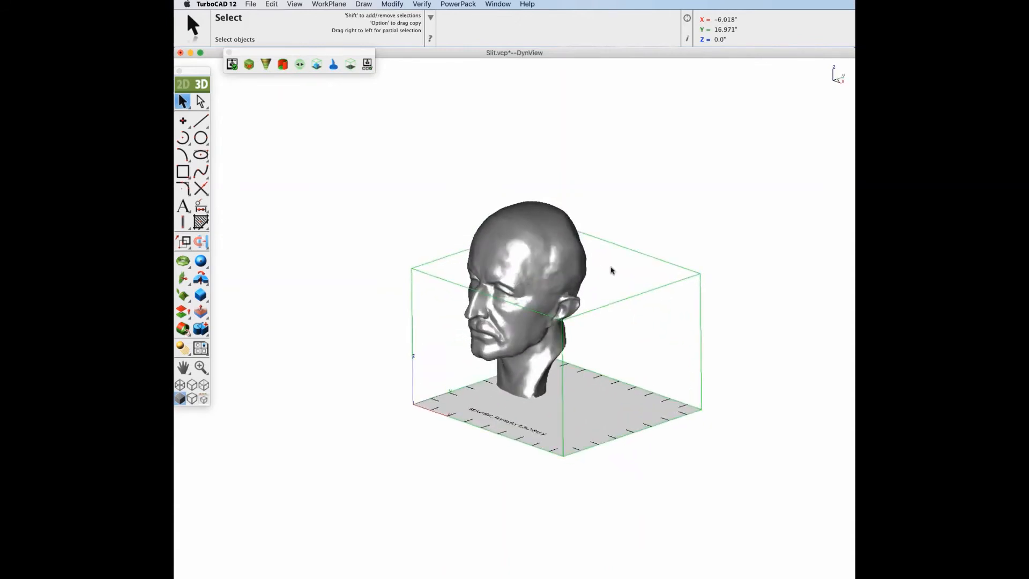
key("super+2")
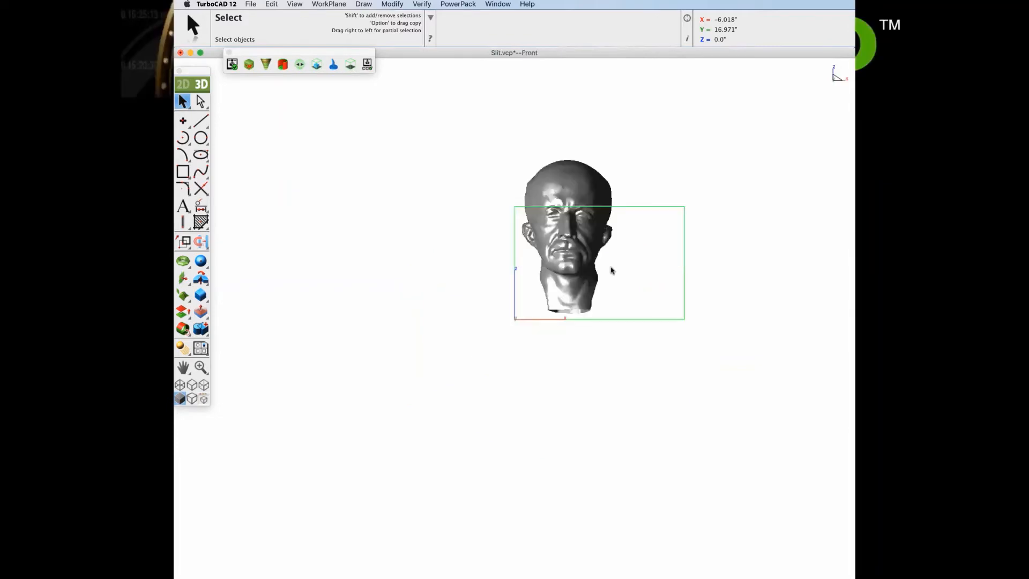
scroll(613, 271, "up", 5)
middle_click_drag(600, 338, 470, 375)
left_click(351, 64)
middle_click_drag(423, 472, 444, 422)
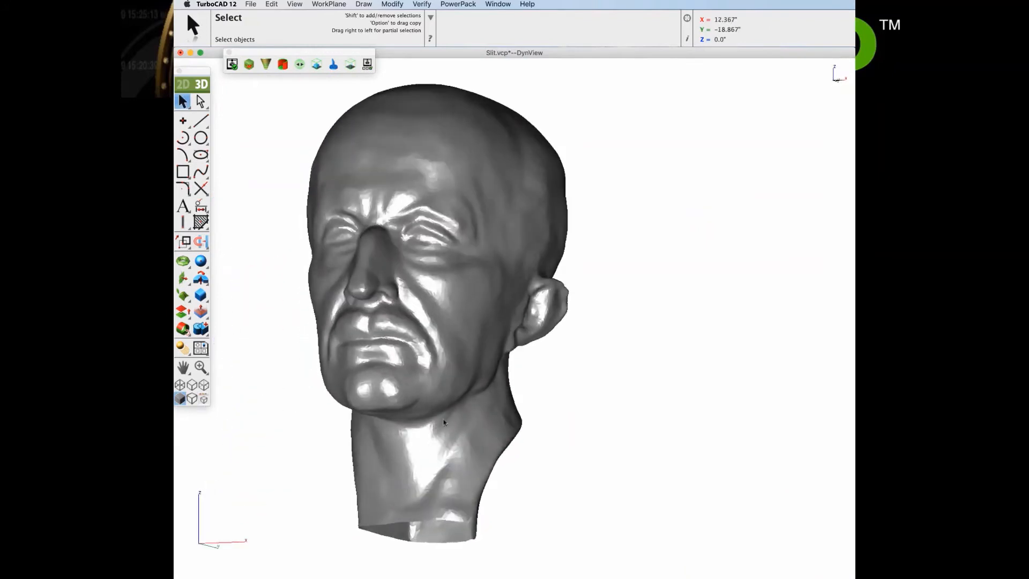
Step: Place a Z-station infinite plane just above the uneven lower edge of the neck, working in the right side view
key("super+4")
key("super+f")
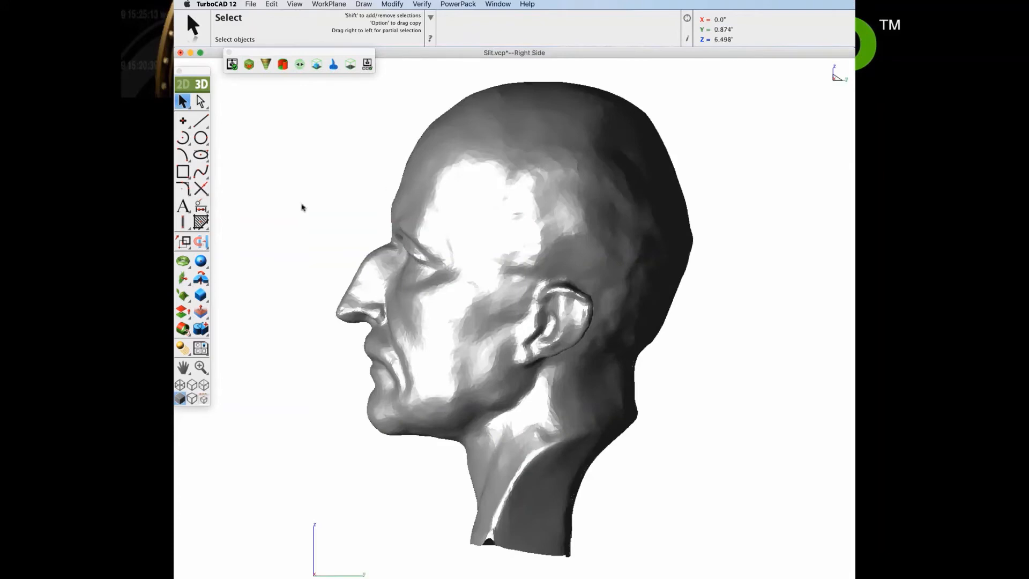
left_click(183, 278)
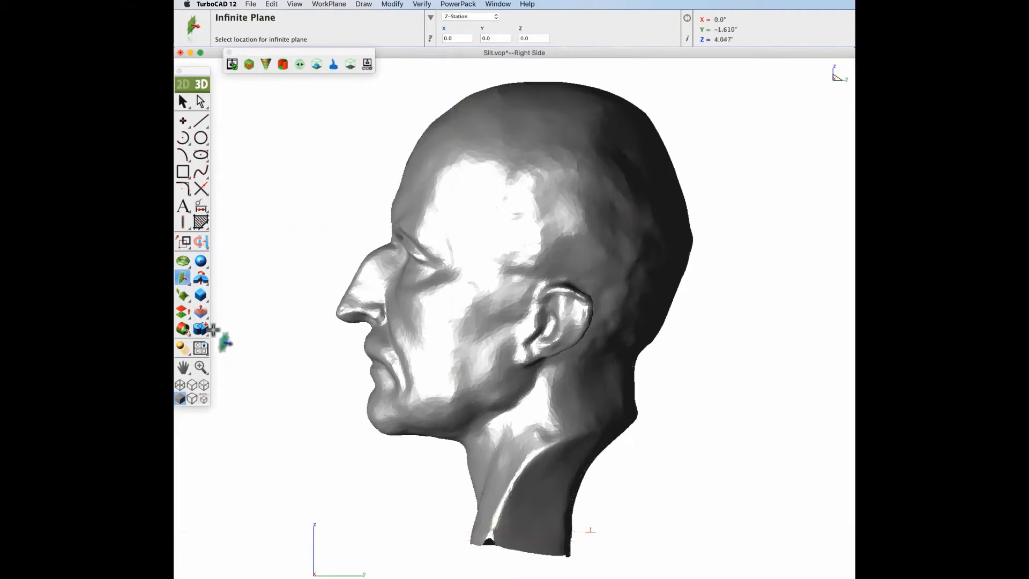
Step: Split the head mesh with the infinite plane near the base of the neck
left_click(183, 328)
left_click_drag(213, 74, 214, 101)
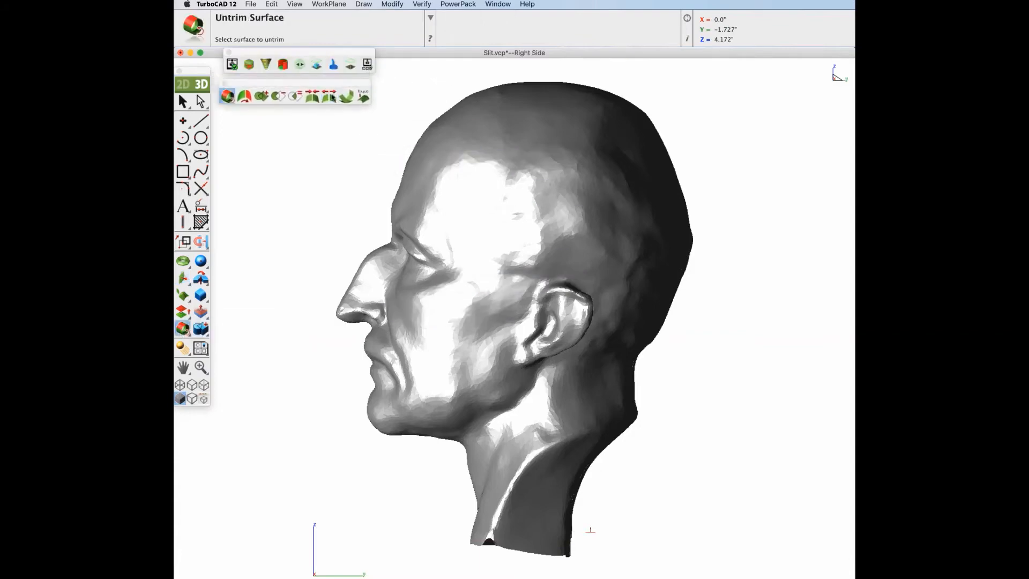
left_click(328, 96)
left_click(523, 520)
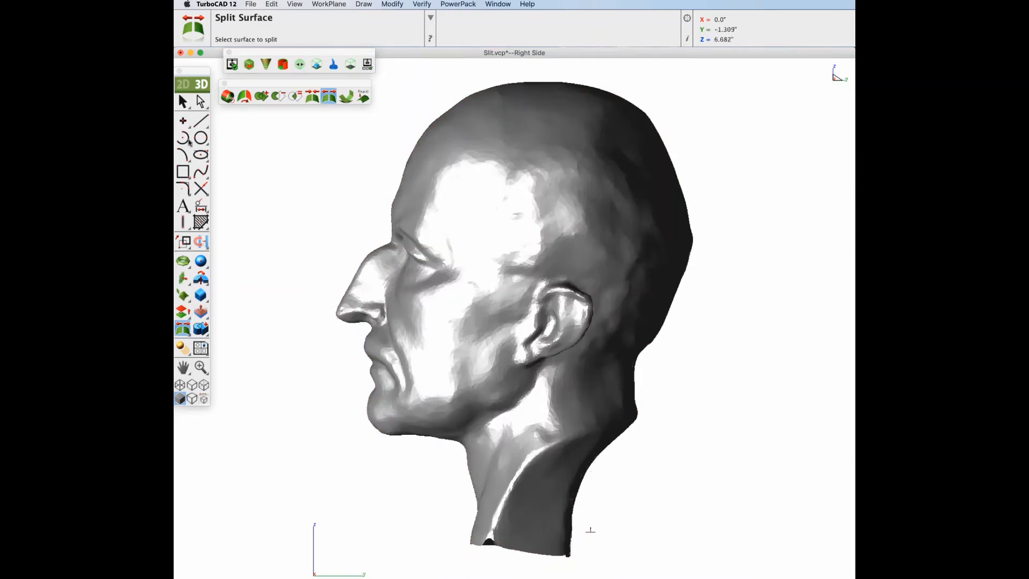
Step: Delete the uneven strip of mesh split off below the neck and check the flat base
left_click(183, 102)
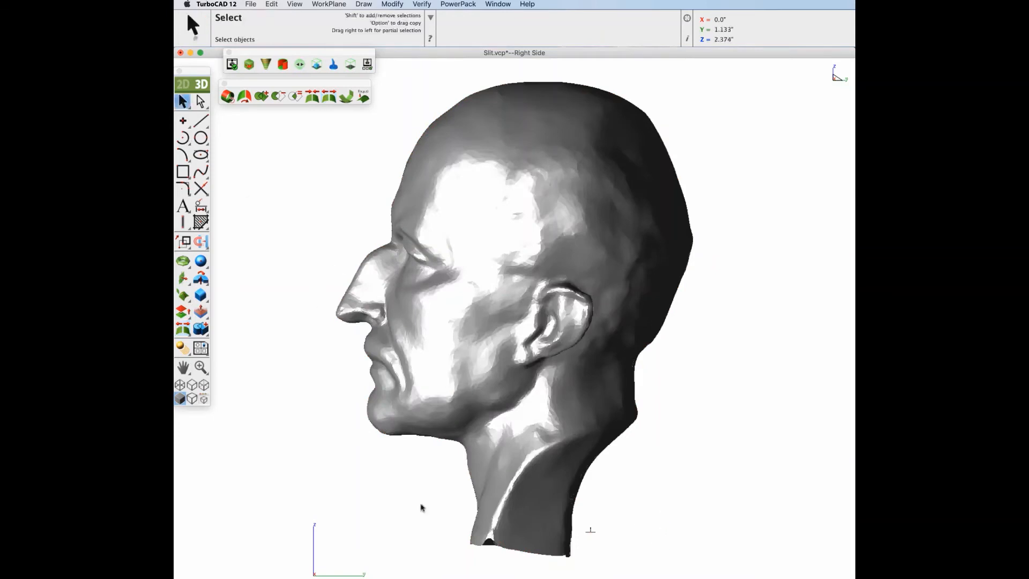
left_click(556, 552)
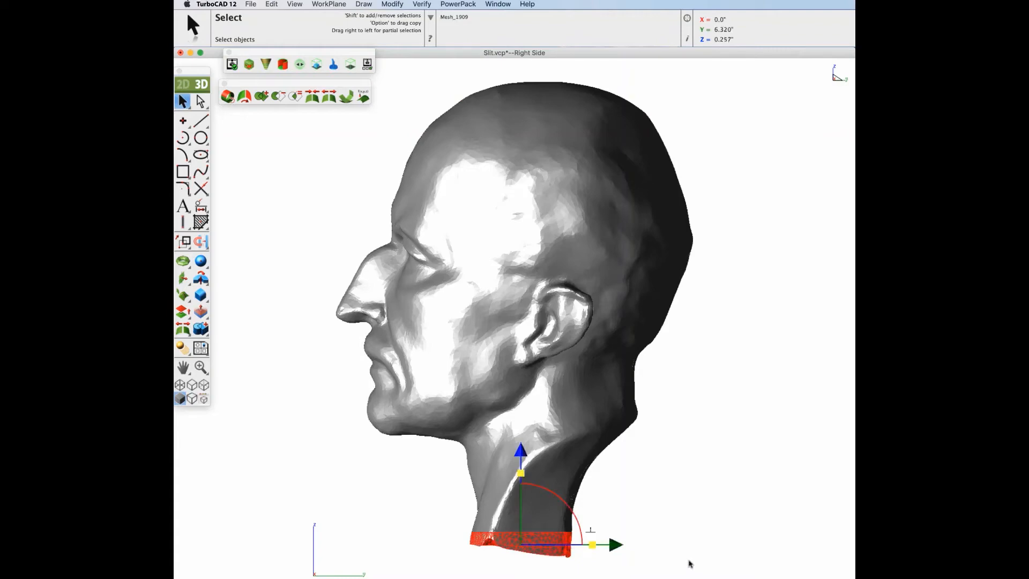
key("Delete")
middle_click_drag(529, 485, 562, 453)
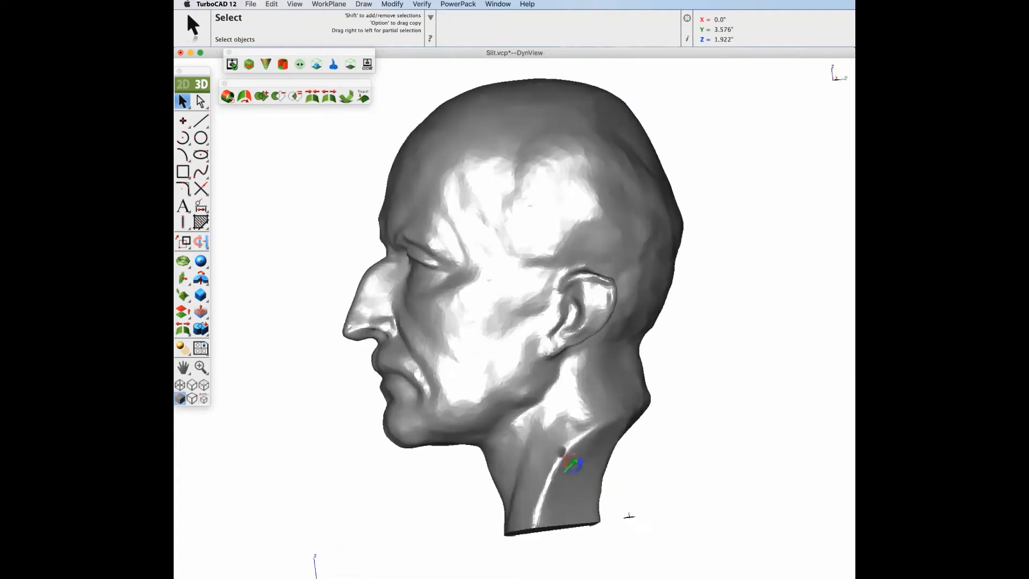
Step: Place an X-Station infinite plane through a vertex near the tip of the nose, working in the front view
key("super+2")
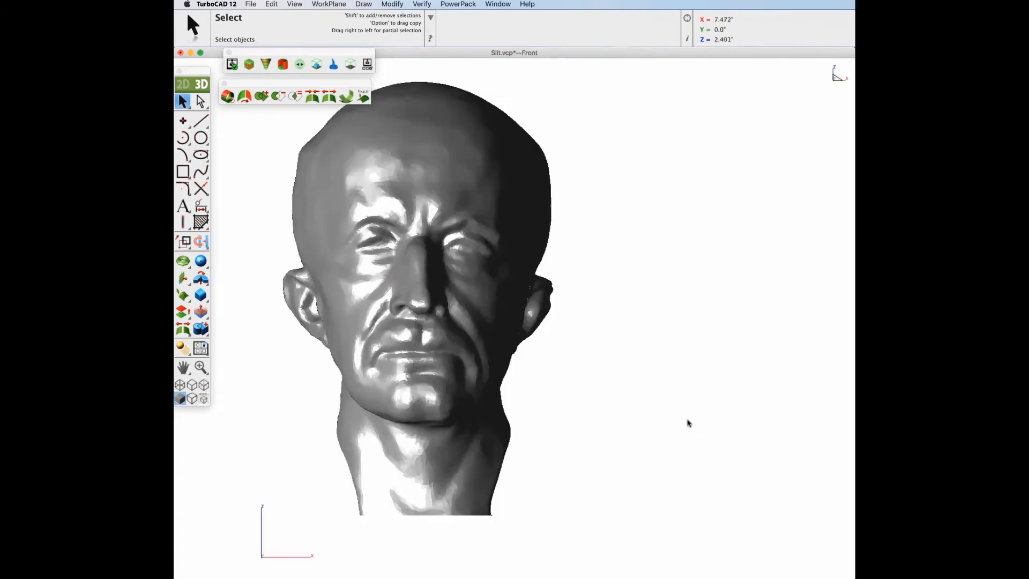
key("super+f")
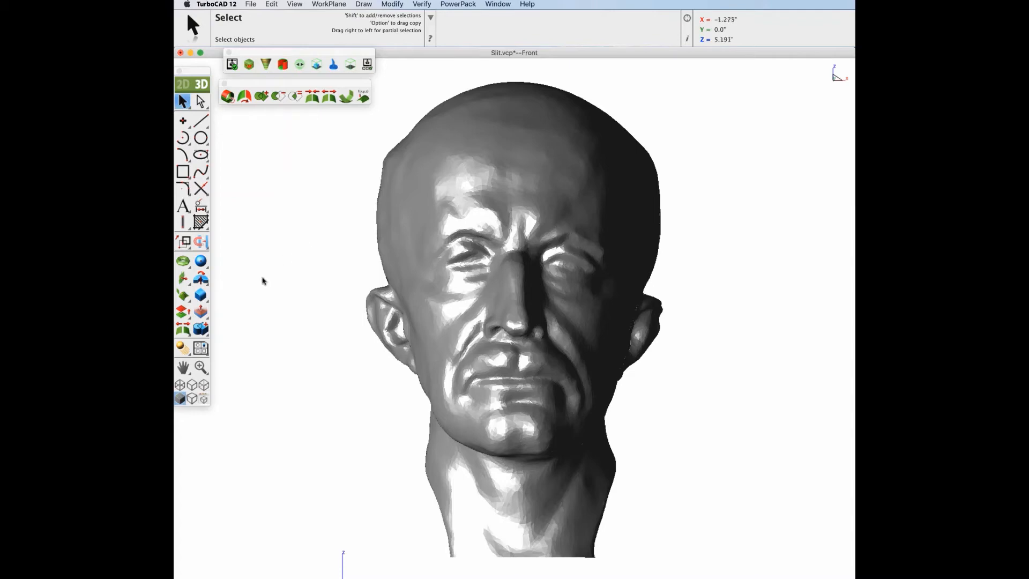
left_click(183, 278)
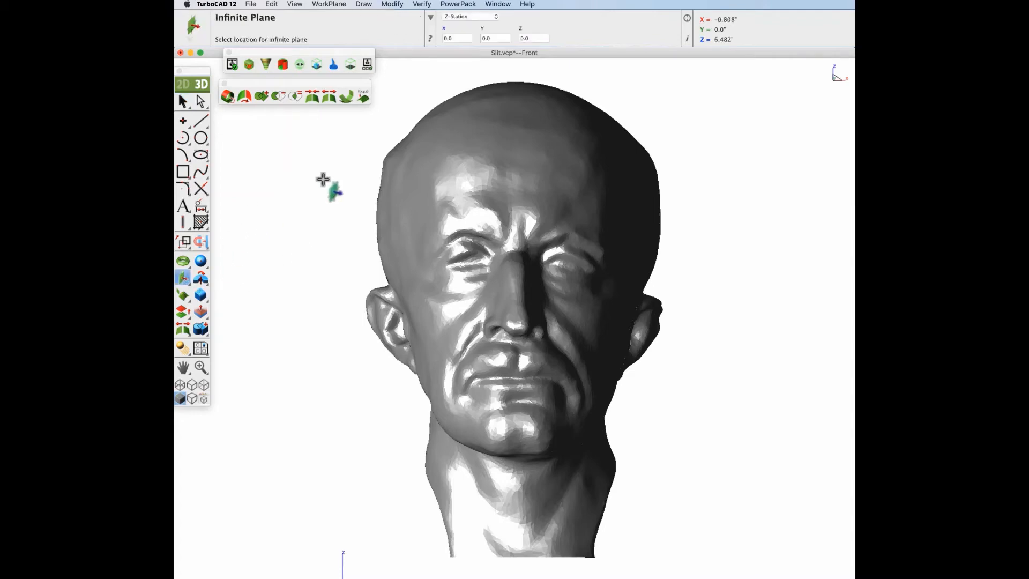
left_click(462, 16)
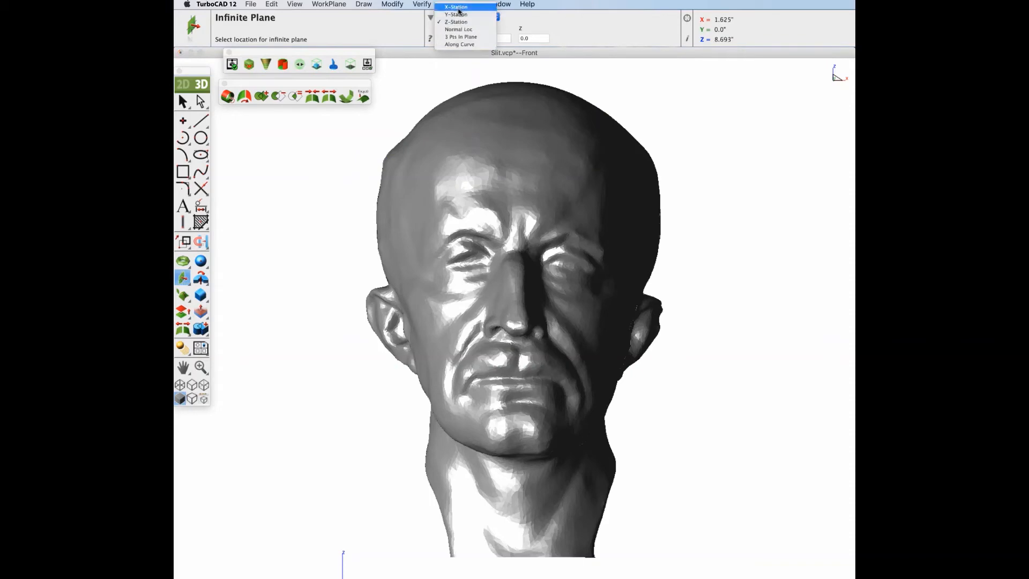
left_click(458, 8)
scroll(316, 355, "up", 5)
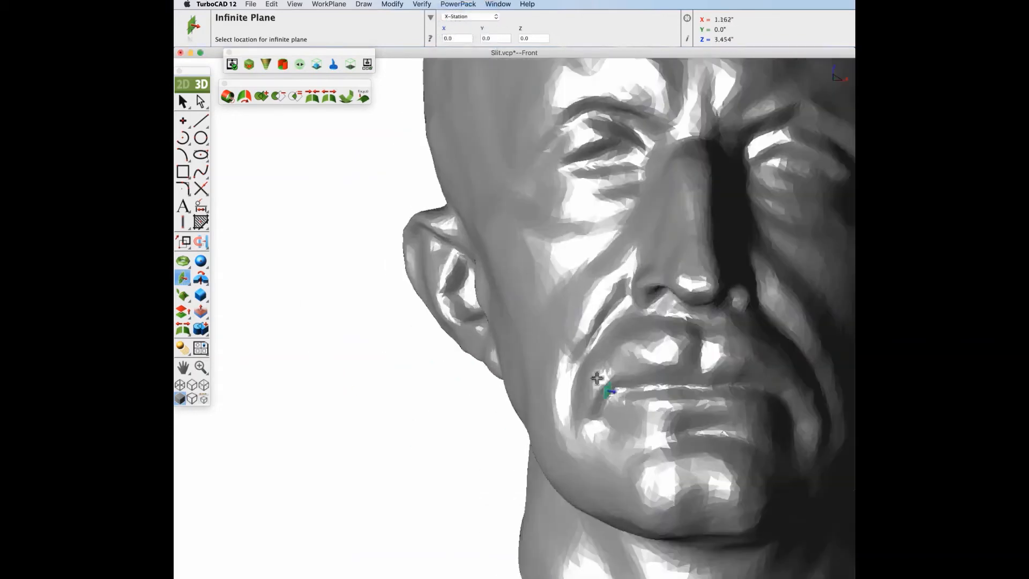
scroll(699, 281, "up", 3)
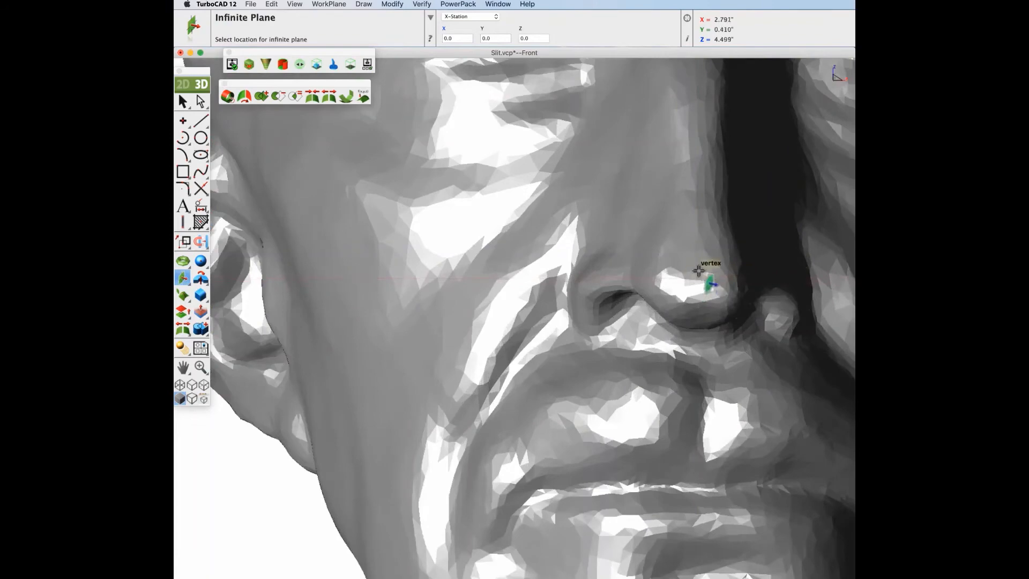
Step: Split the head mesh into two halves with the infinite plane at the nose
left_click(328, 95)
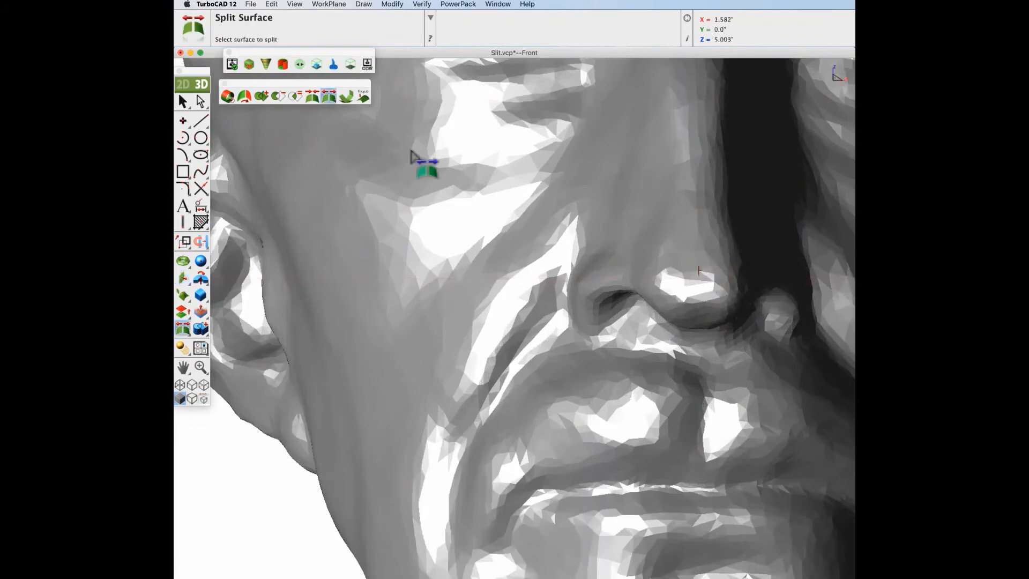
left_click(651, 244)
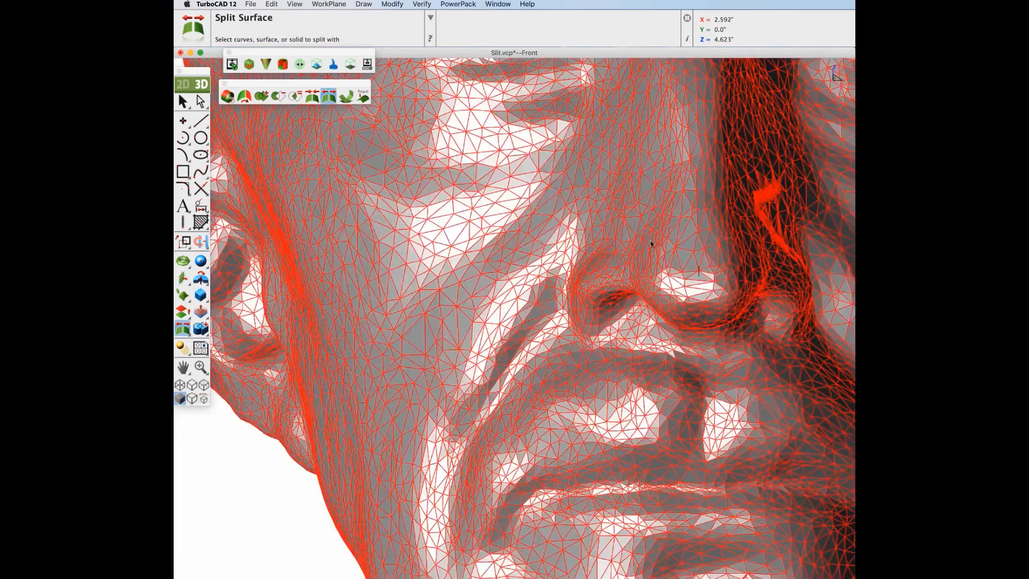
left_click(710, 276)
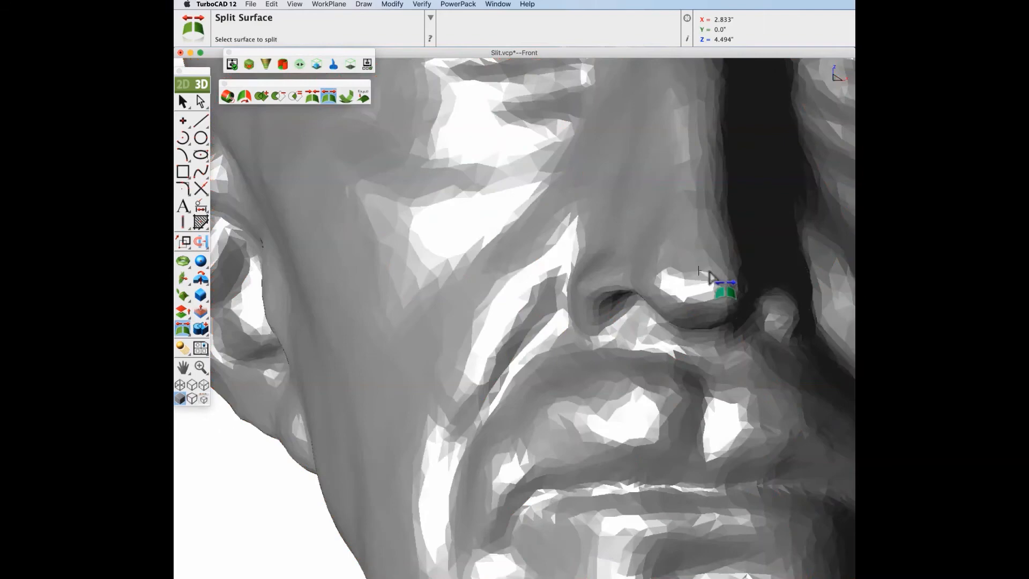
Step: Remove the shaded half of the head from view and inspect the flat cut face in the isometric view
left_click(181, 101)
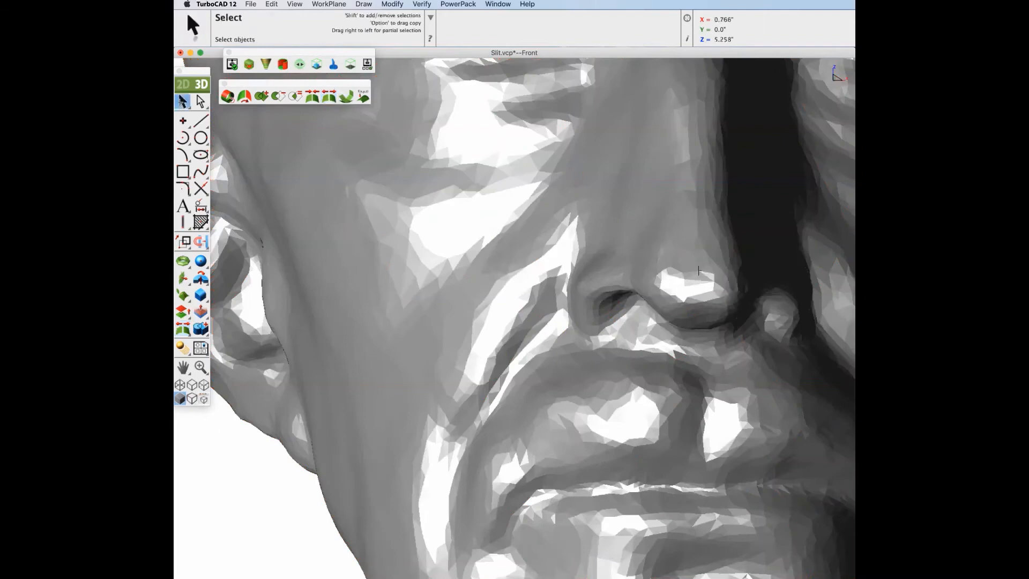
right_click(804, 204)
left_click(810, 204)
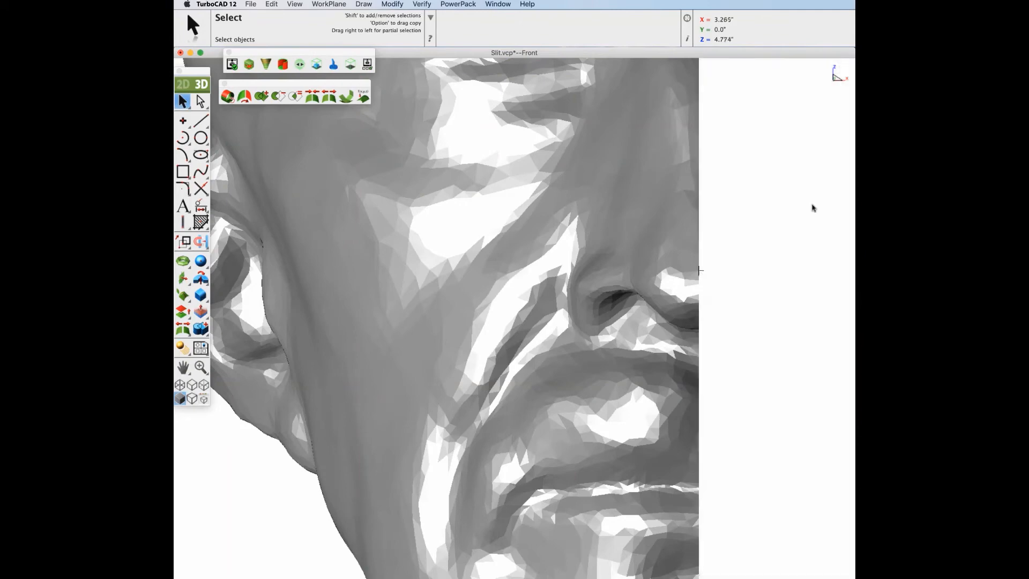
key("super+f")
key("super+i")
key("super+f")
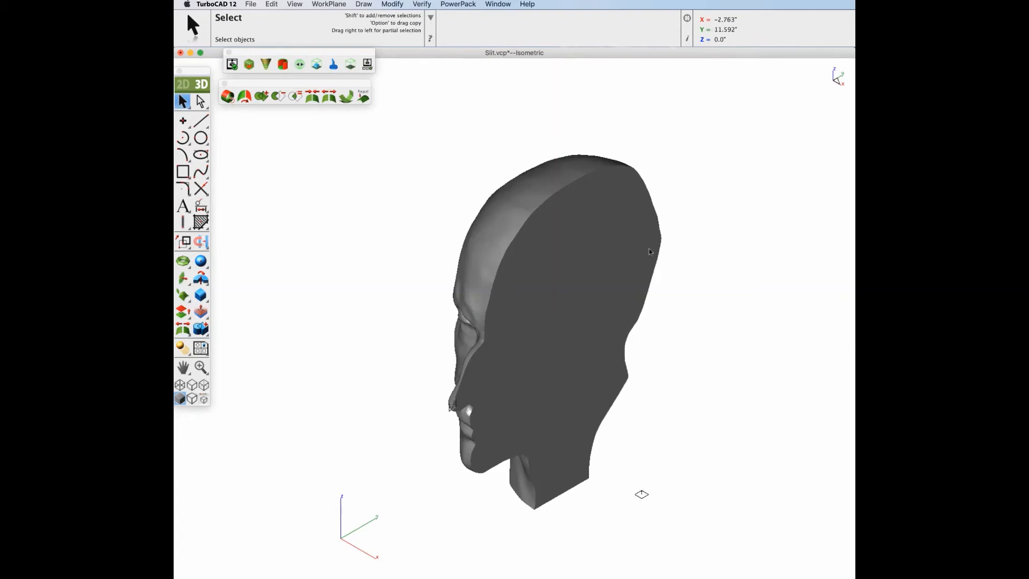
Step: Draw a cylinder along the X direction beside the half head in the front view, with a radius of 0.1
key("super+1")
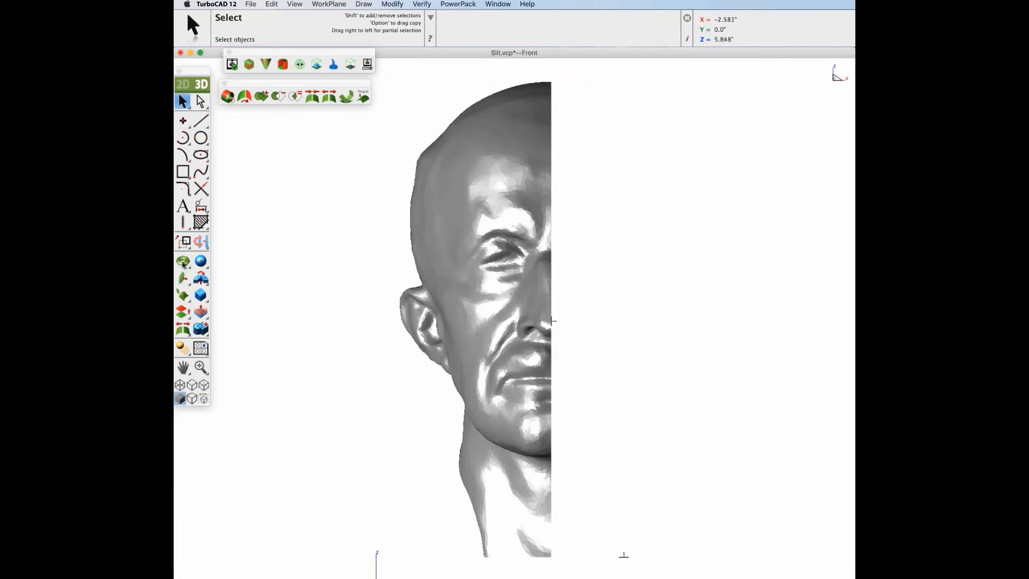
left_click_drag(183, 261, 250, 263)
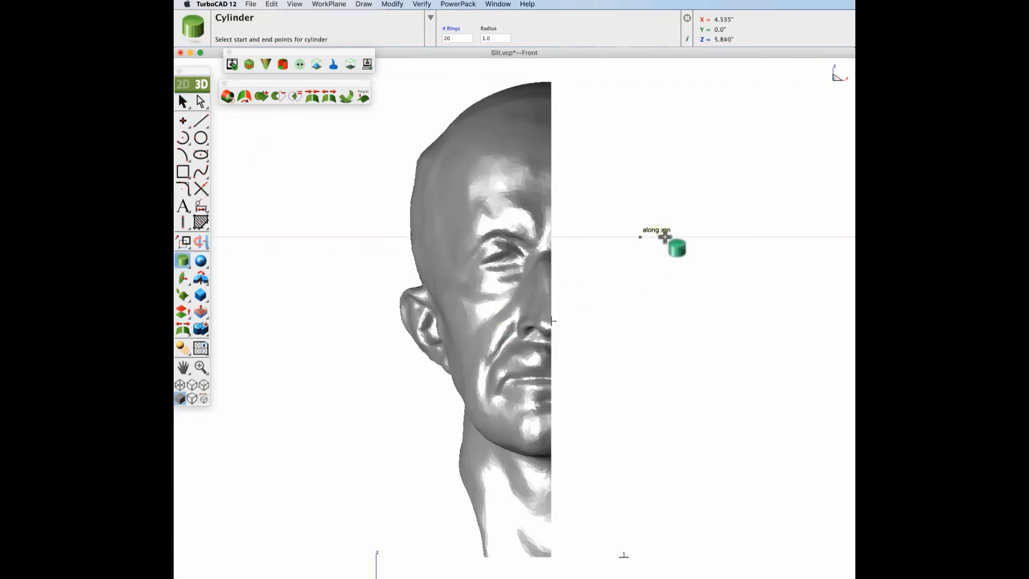
left_click(677, 240)
key("Tab")
key("Tab")
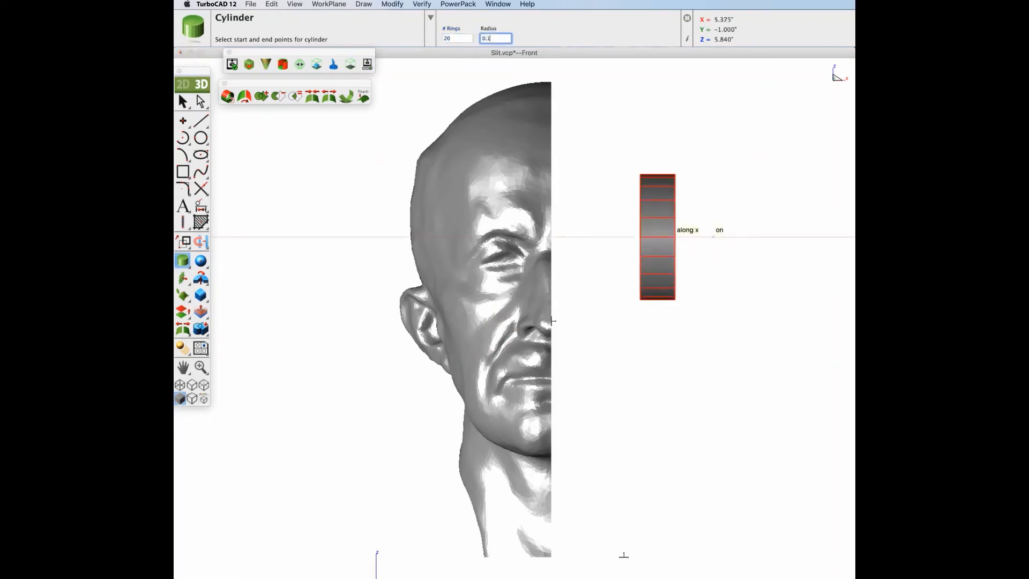
type("0.1")
key("Return")
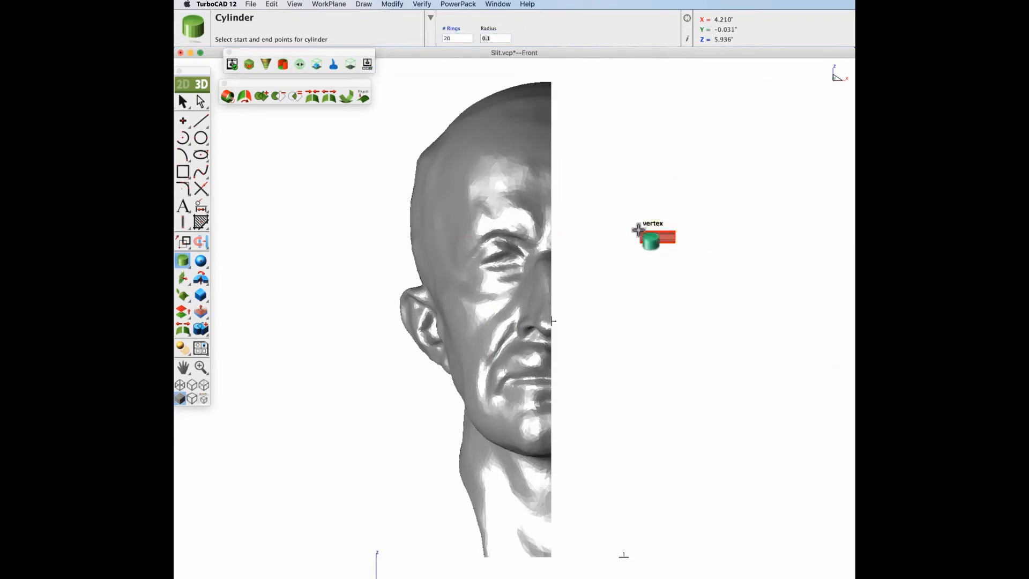
left_click(183, 102)
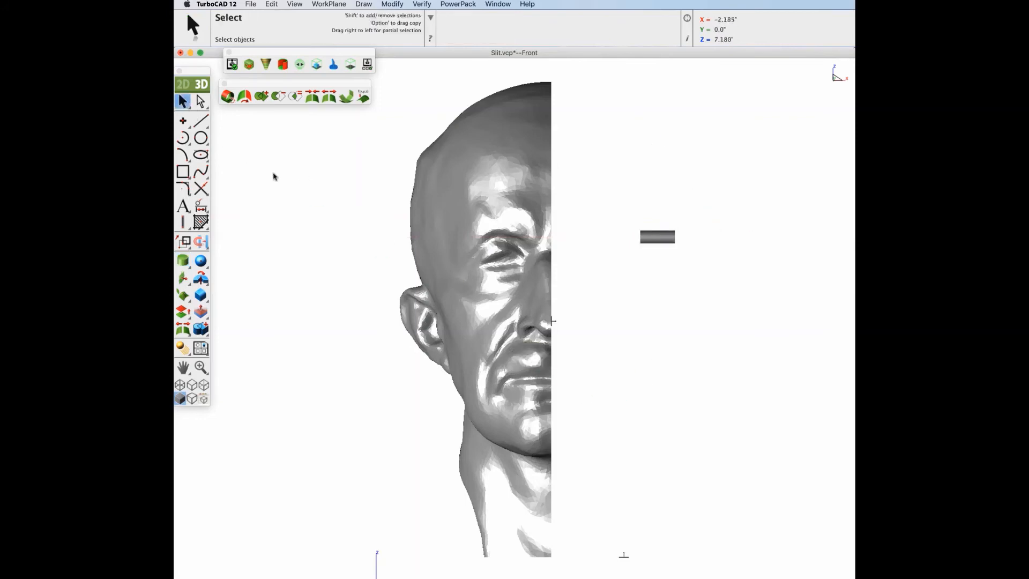
Step: Move the small cylinder about 1.7 inches along X toward the half head so it straddles the cut face
key("super+i")
key("super+f")
left_click(662, 240)
left_click_drag(756, 238, 646, 237)
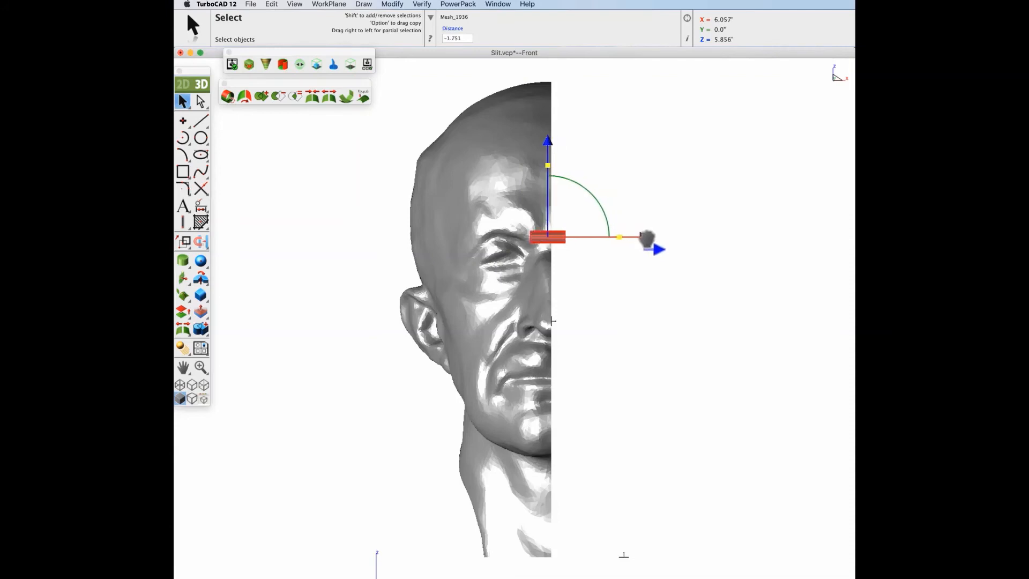
Step: Position the cylinder within the head profile in the right side view and copy it to make three pegs spread across the cut face
key("super+r")
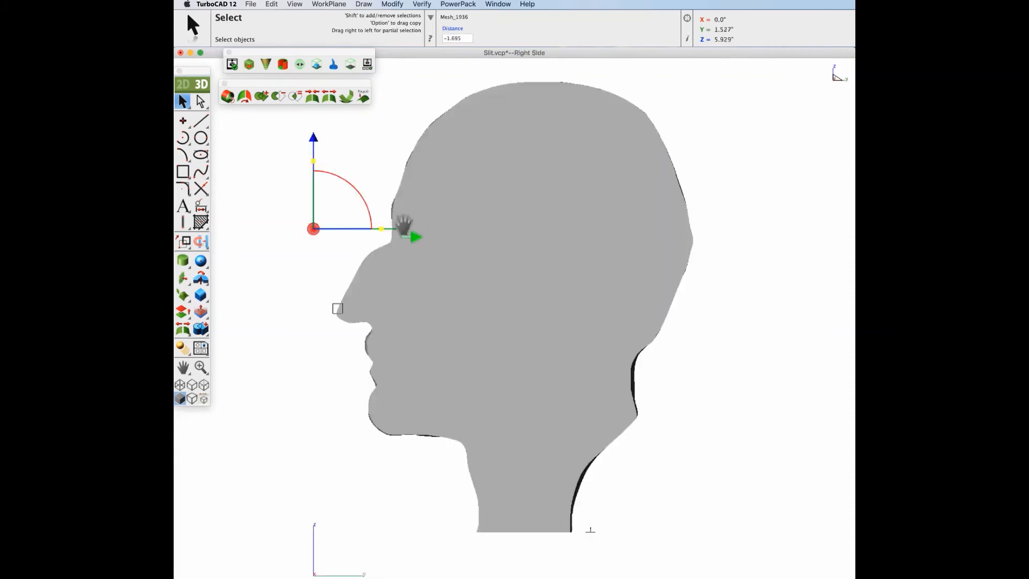
left_click_drag(405, 228, 691, 228)
left_click_drag(599, 151, 578, 271)
left_click_drag(690, 360, 600, 363)
left_click(697, 352)
key("super+i")
scroll(574, 343, "up", 2)
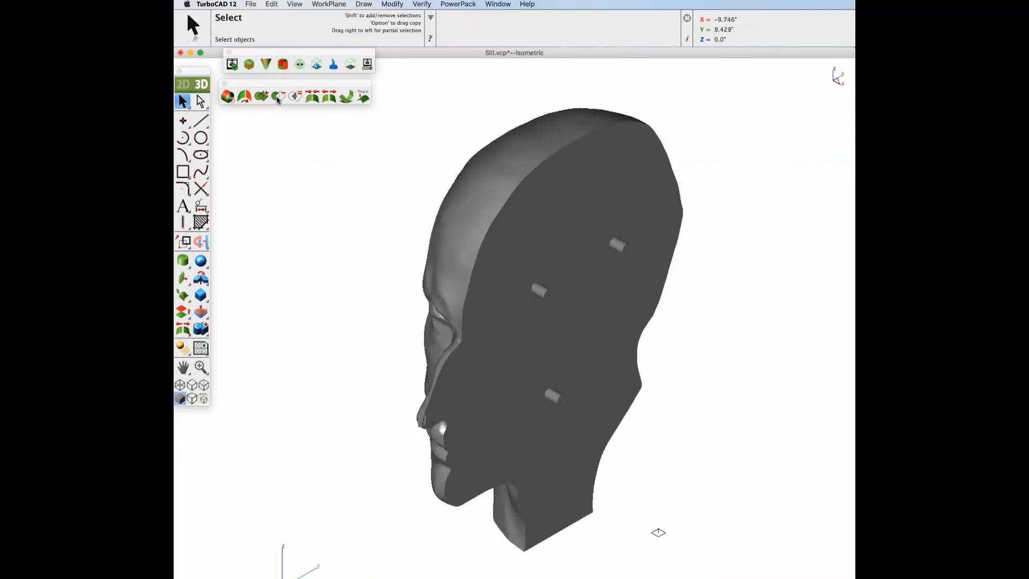
Step: Subtract the three cylinders from the half head to form alignment holes in the cut face
left_click(278, 96)
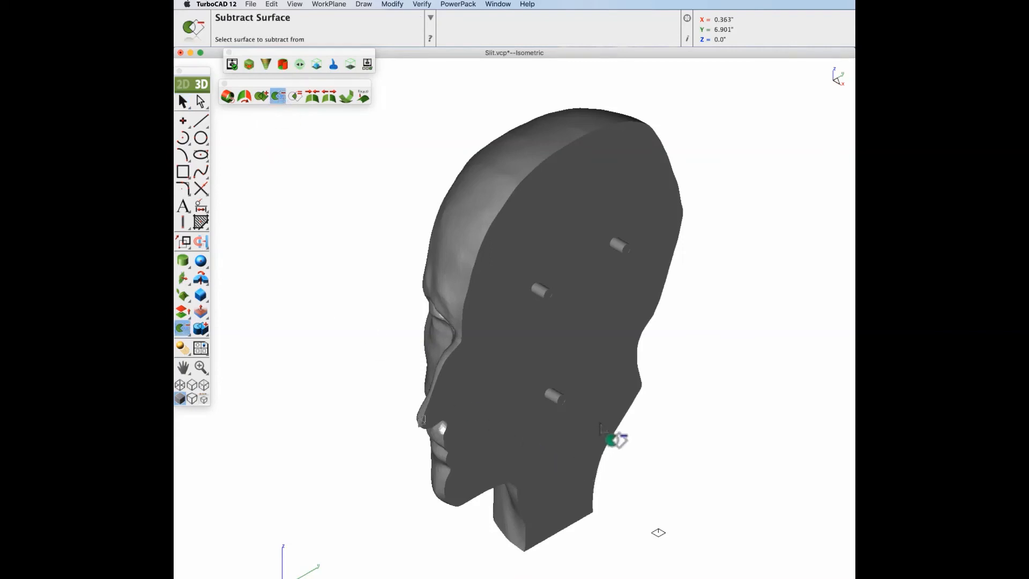
left_click(603, 429)
left_click(557, 399)
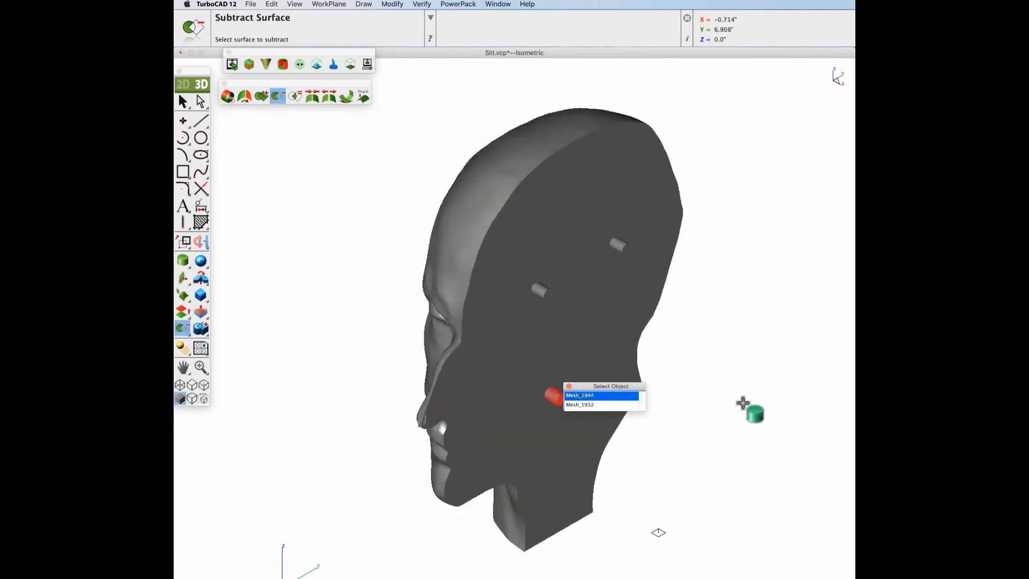
key("Return")
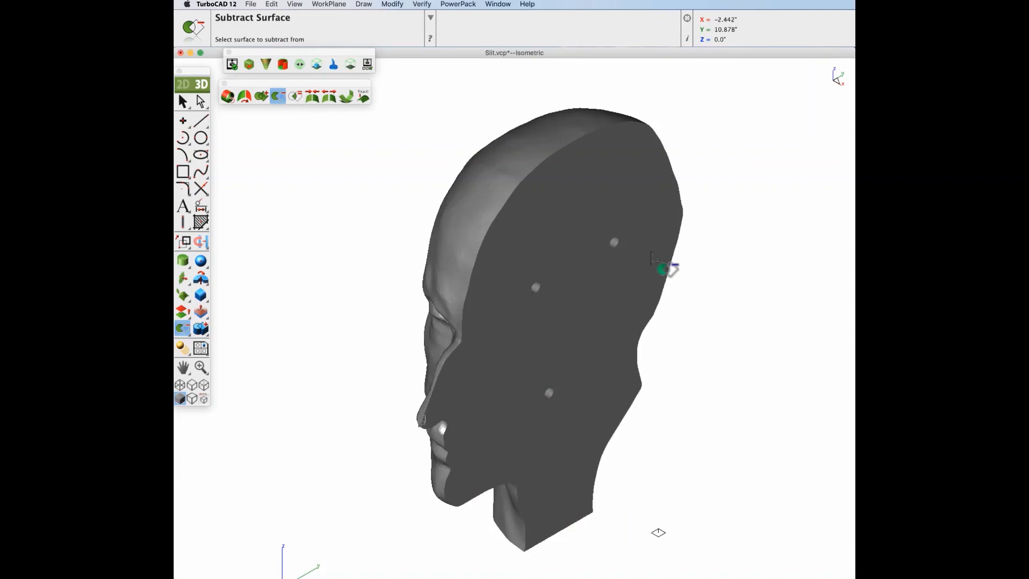
Step: Show the MakerBot Replicator print volume and lay the half head's cut face on the print bed using Position with Align From Facet
left_click(352, 65)
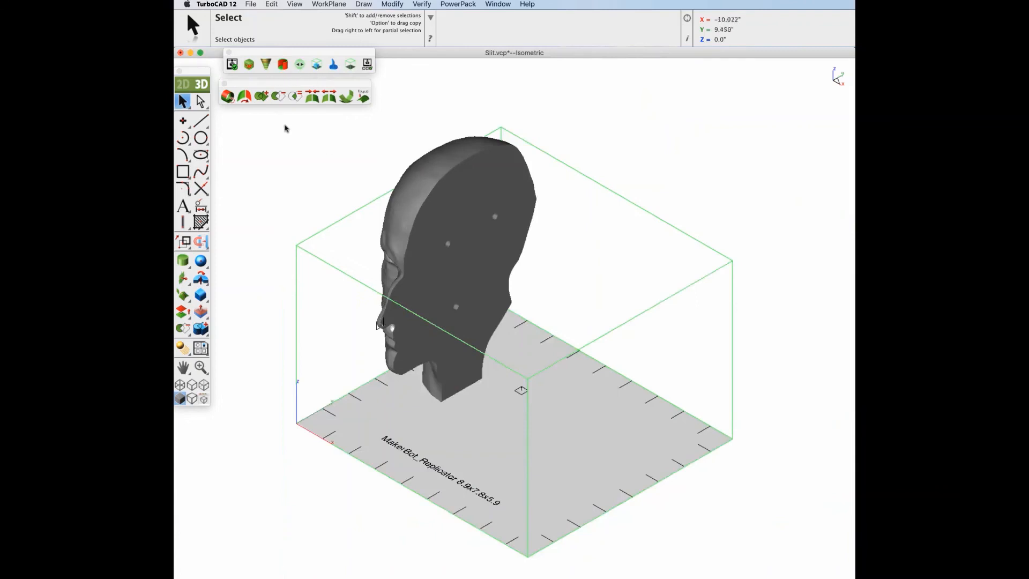
left_click(316, 68)
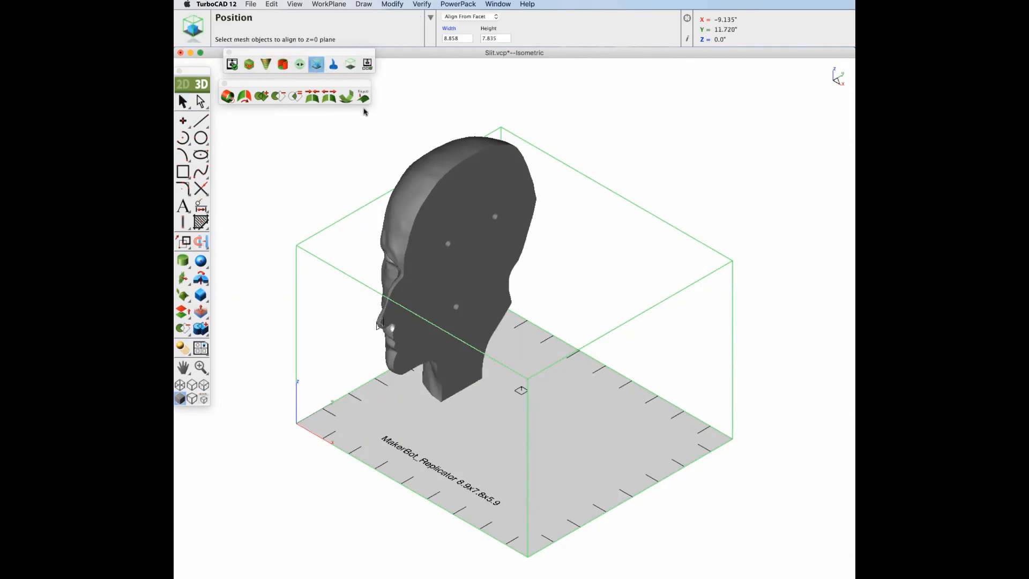
left_click(461, 273)
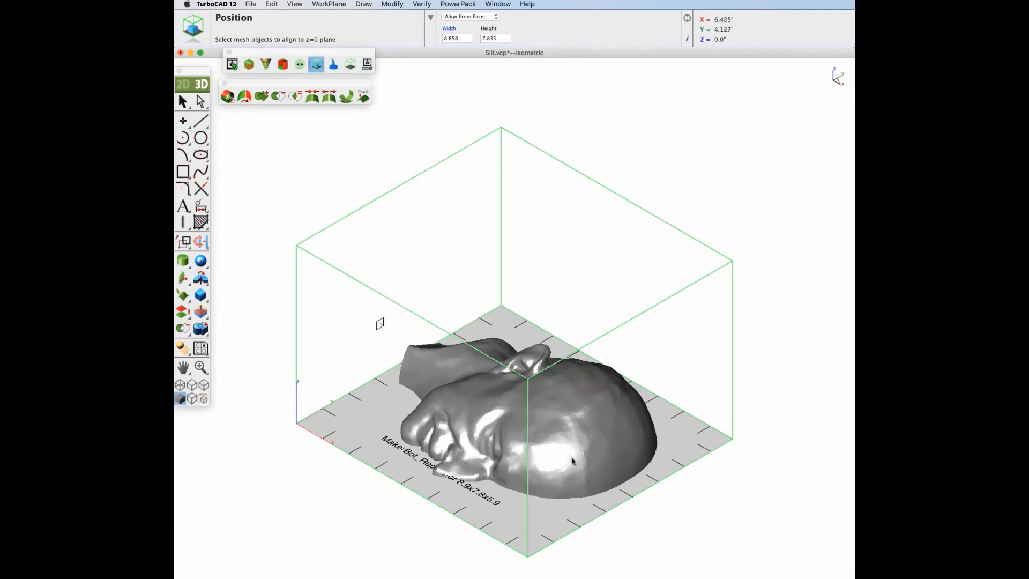
scroll(526, 490, "up", 1)
middle_click_drag(526, 490, 545, 471)
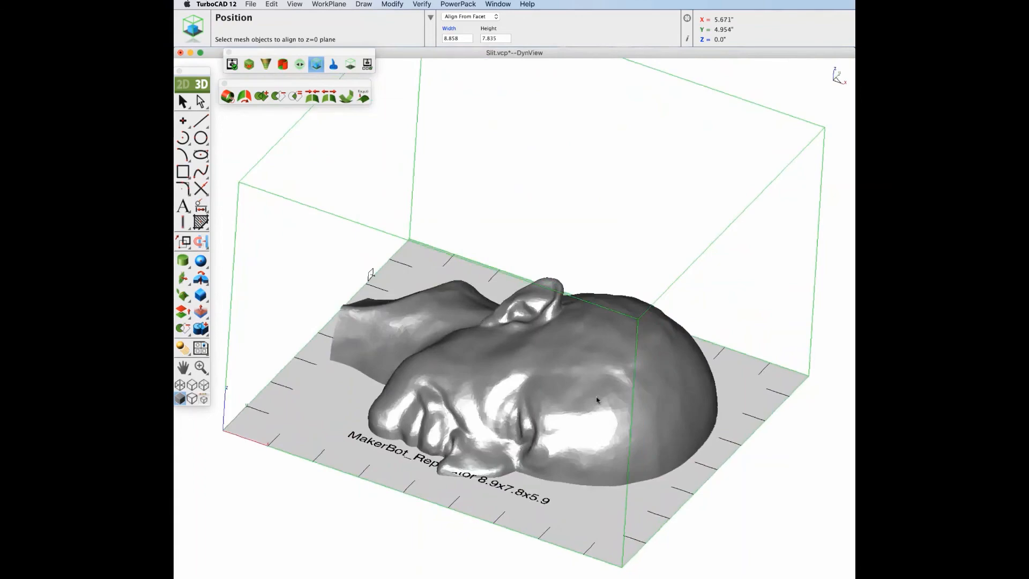